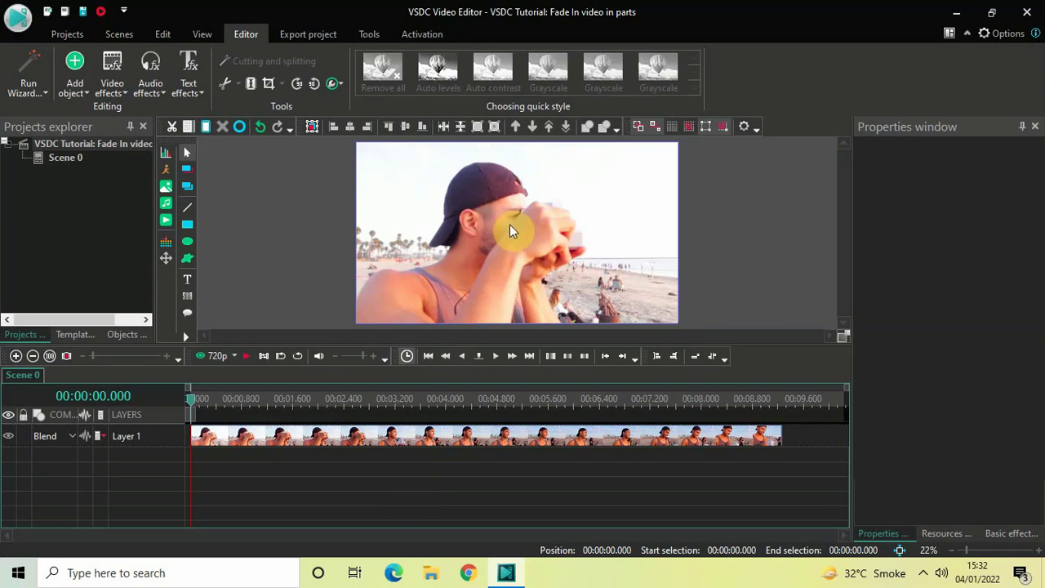
# Duplicate the Layer 1 video clip three times so that identical copies sit on Layers 2, 3 and 4.
pyautogui.click(358, 437)
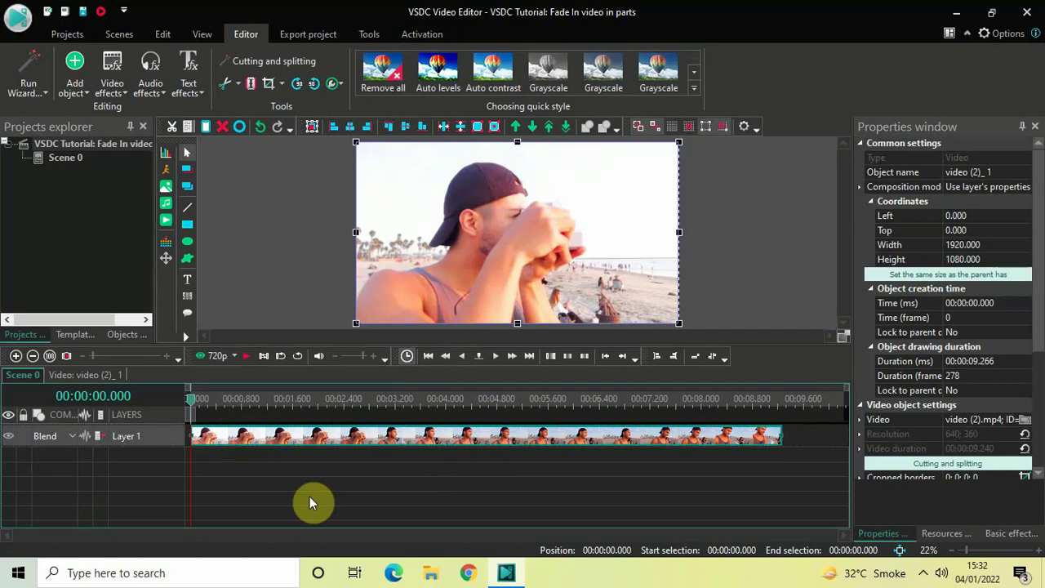
pyautogui.hotkey('ctrl', 'v')
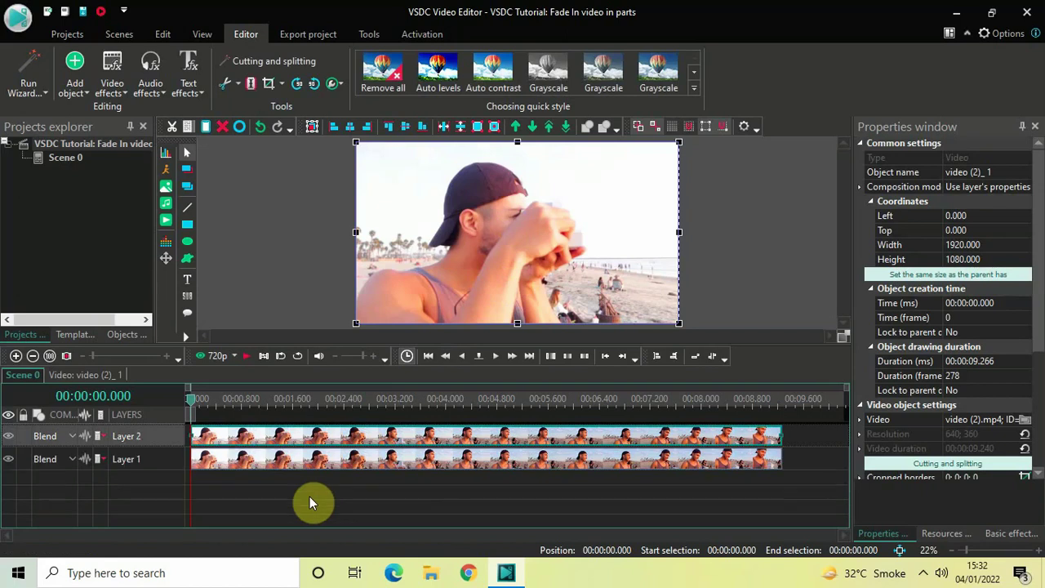
pyautogui.hotkey('ctrl', 'v')
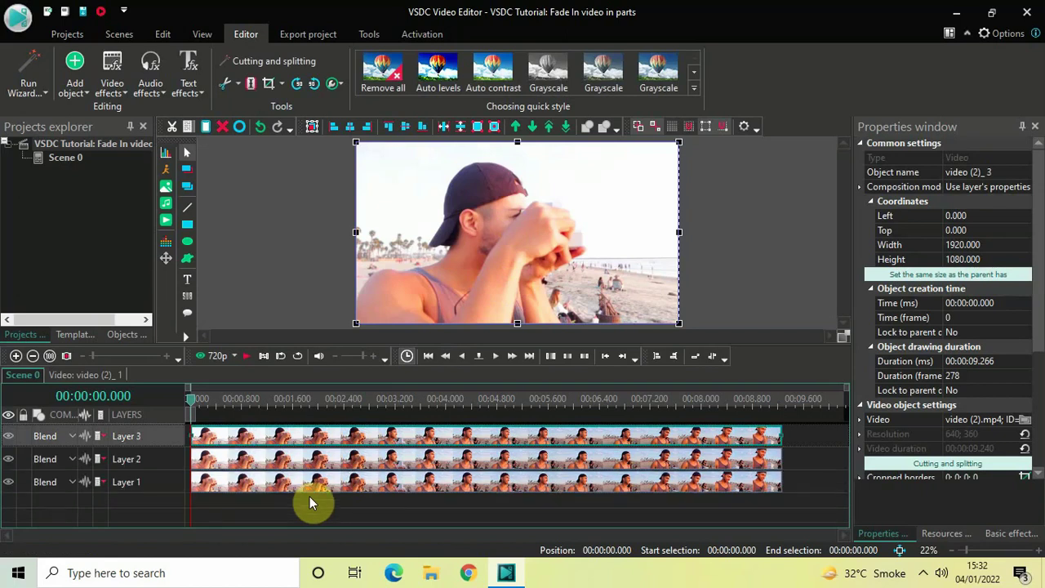
pyautogui.hotkey('ctrl', 'v')
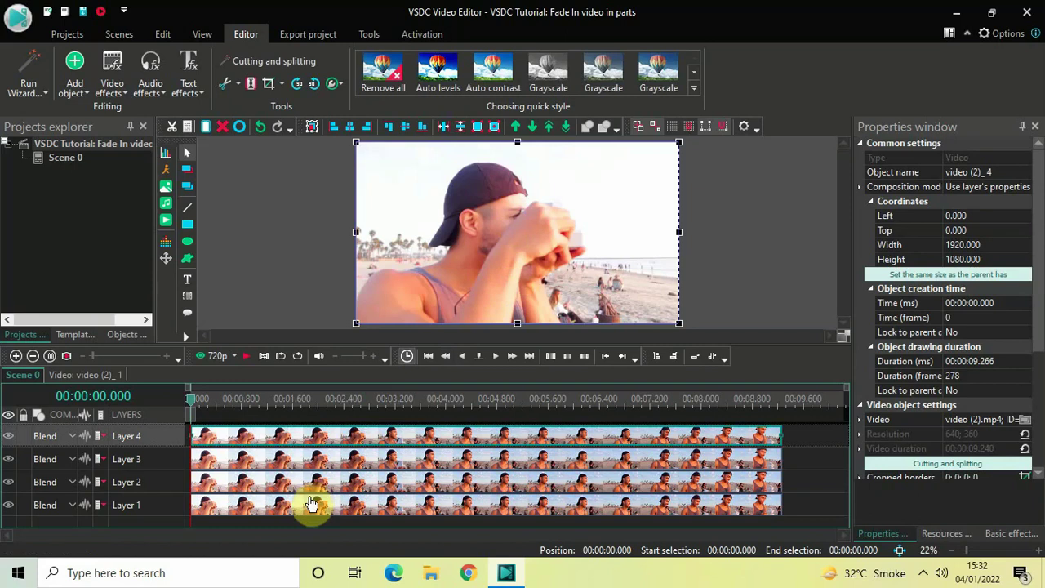
pyautogui.click(808, 500)
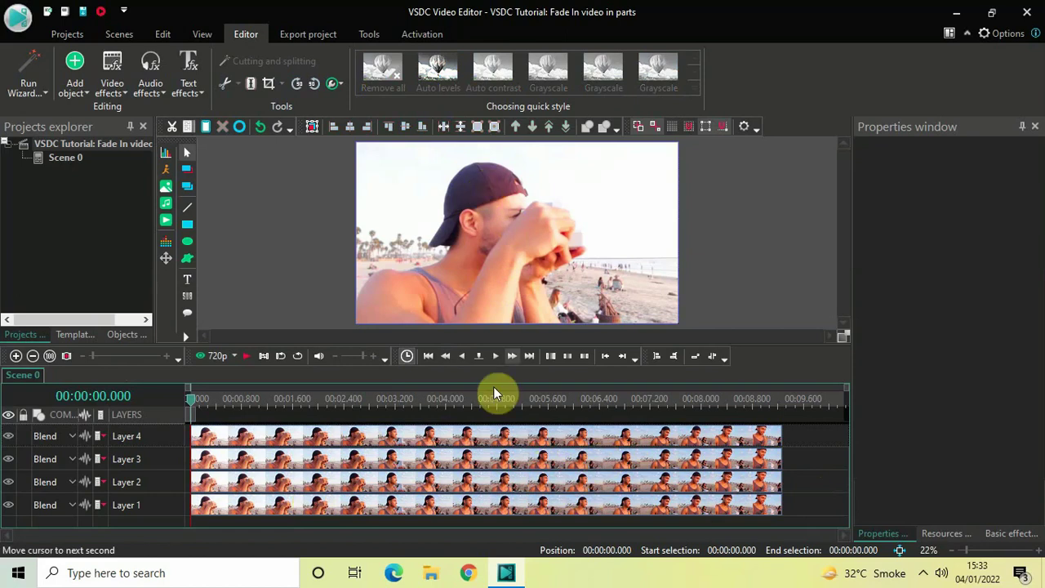
# Resize the Layer 1 and Layer 2 videos to 960 x 540, filling the frame's upper-left and upper-right quarters respectively.
pyautogui.click(421, 506)
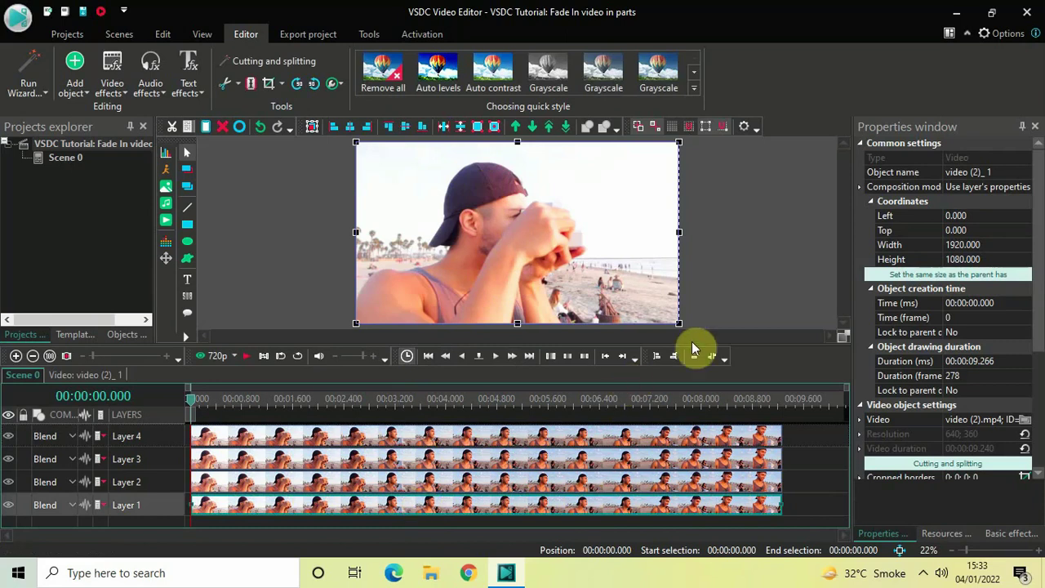
pyautogui.moveTo(679, 324); pyautogui.dragTo(517, 233)
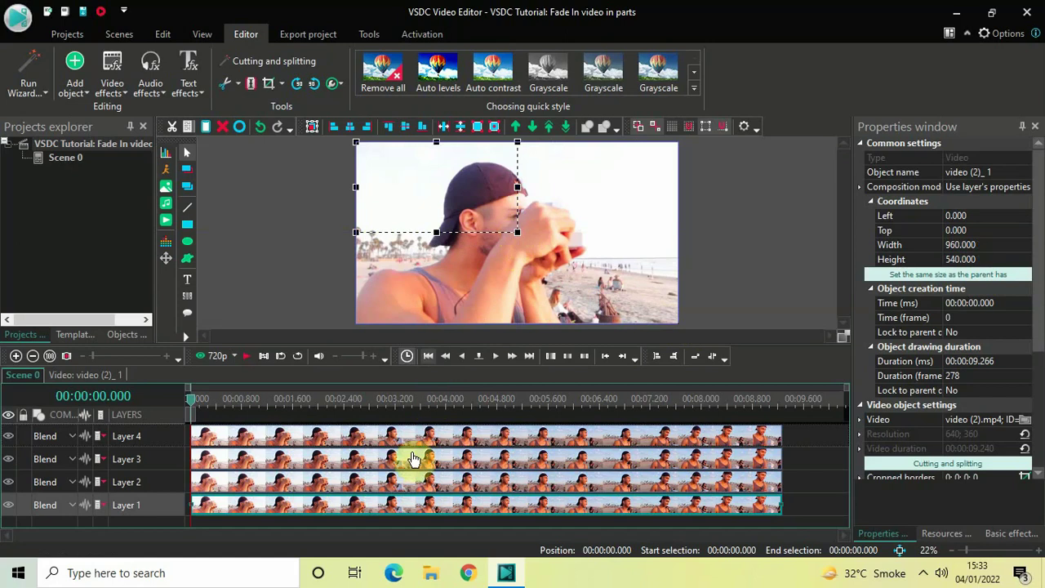
pyautogui.click(377, 488)
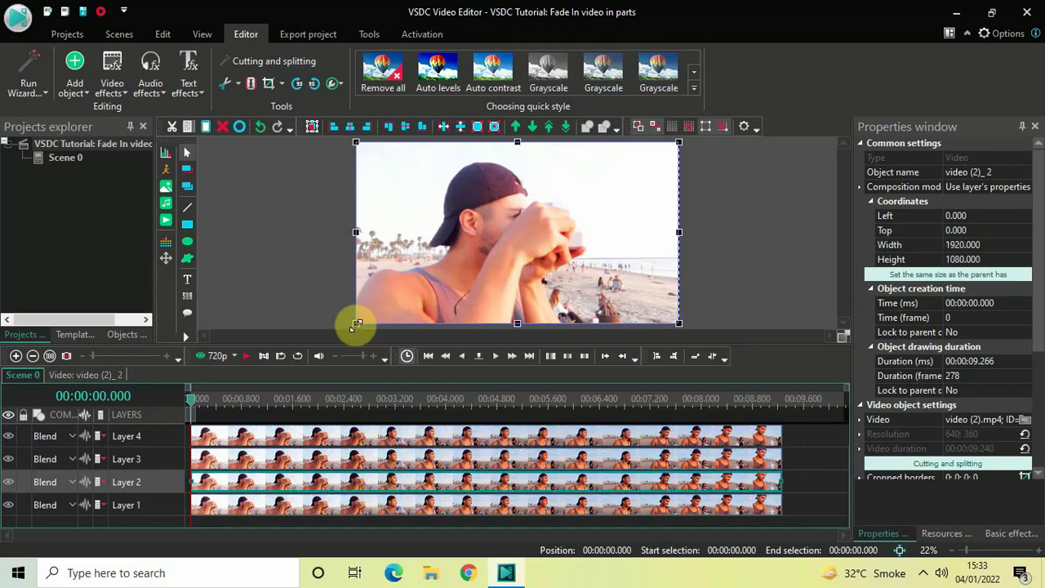
pyautogui.moveTo(357, 325); pyautogui.dragTo(517, 234)
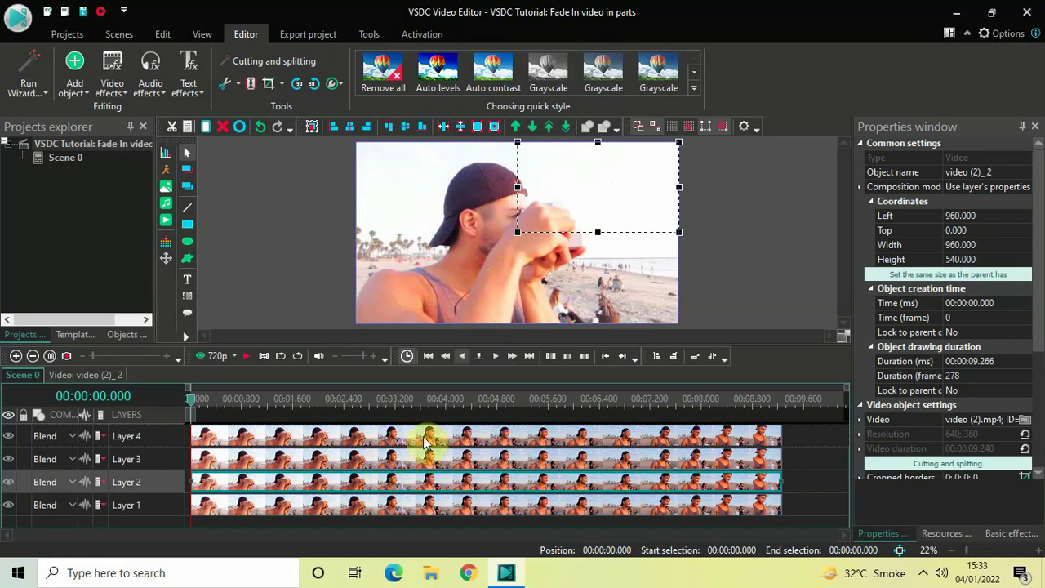
# Resize the Layer 3 and Layer 4 videos to 960 x 540, filling the frame's lower-left and lower-right quarters respectively.
pyautogui.click(400, 462)
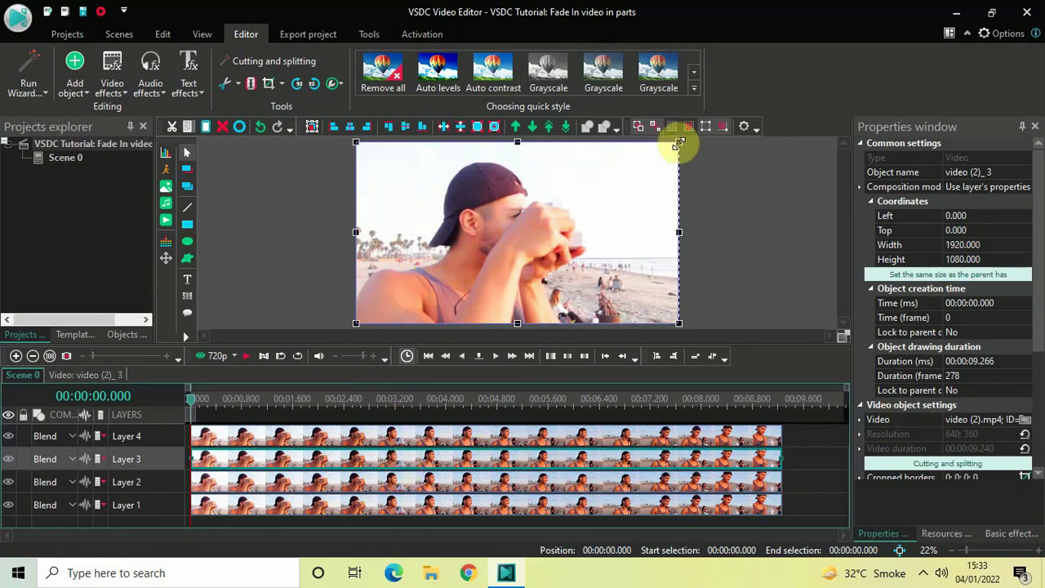
pyautogui.moveTo(678, 144); pyautogui.dragTo(517, 234)
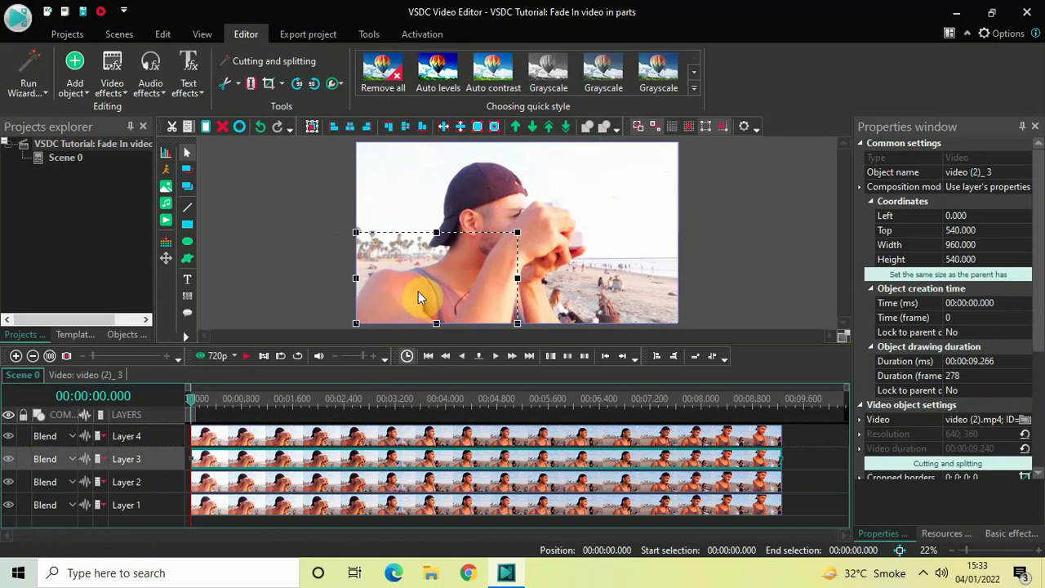
pyautogui.click(423, 439)
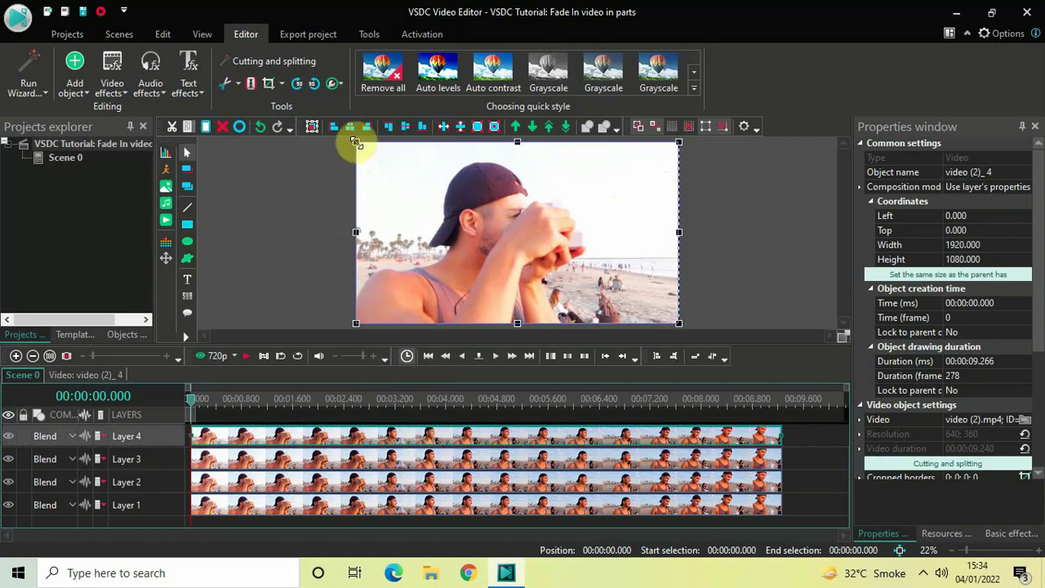
pyautogui.moveTo(356, 142); pyautogui.dragTo(518, 234)
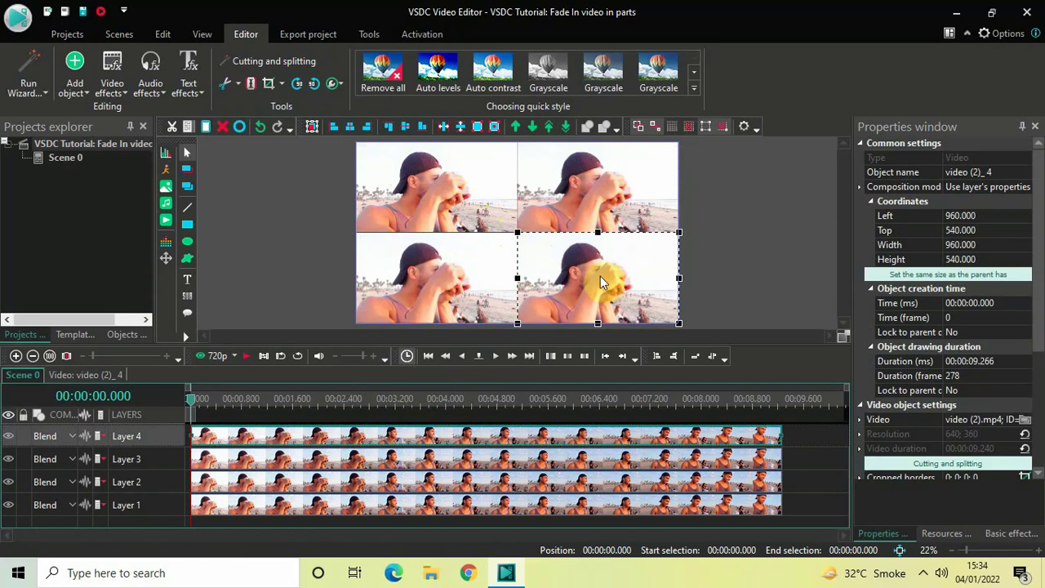
pyautogui.click(772, 265)
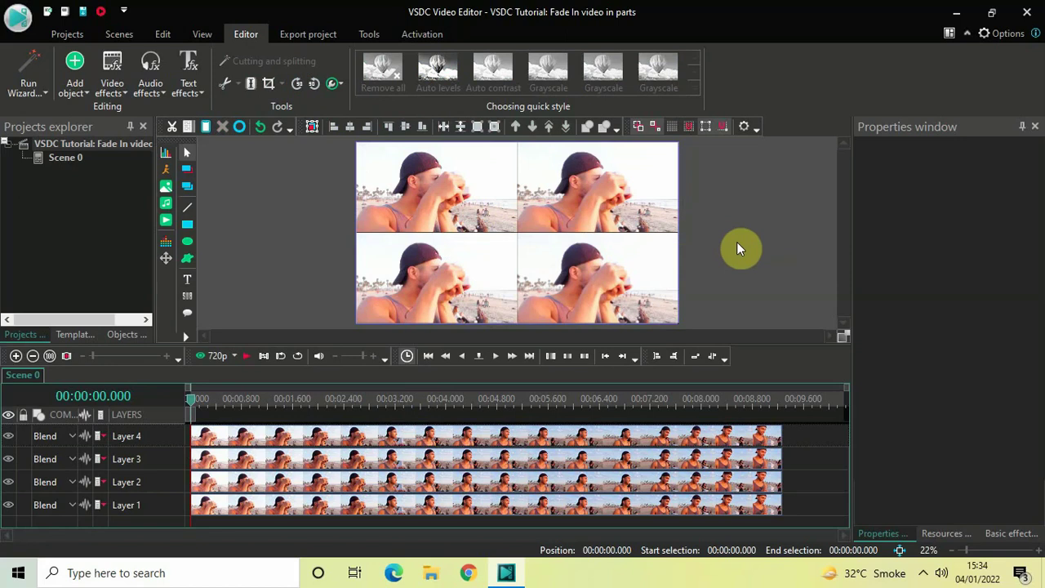
# Crop the Layer 1 video to the upper-left quarter of its source image, with borders 0; 0; 320; 180.
pyautogui.click(490, 511)
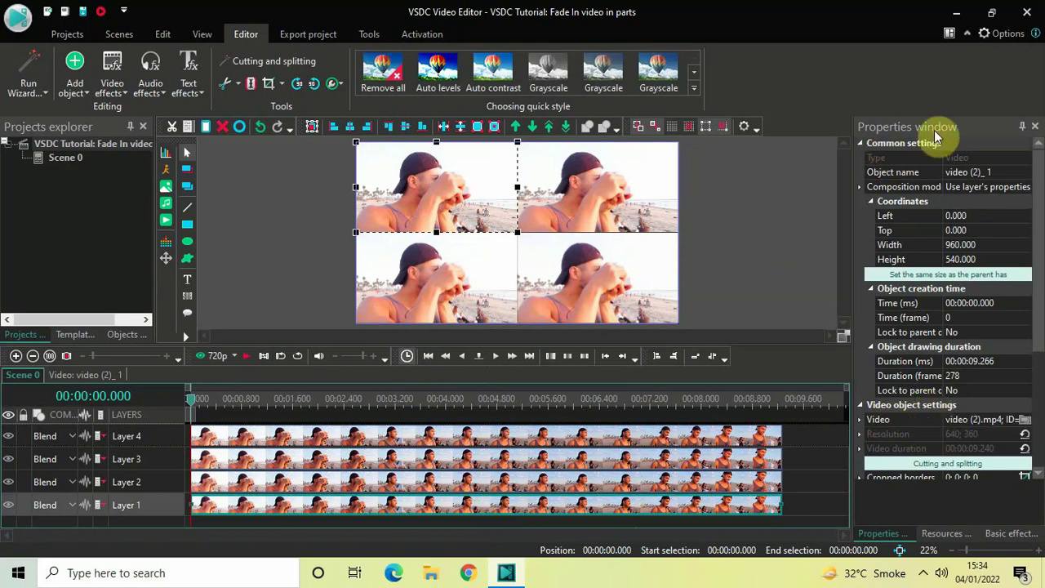
pyautogui.moveTo(1042, 207); pyautogui.dragTo(1043, 294)
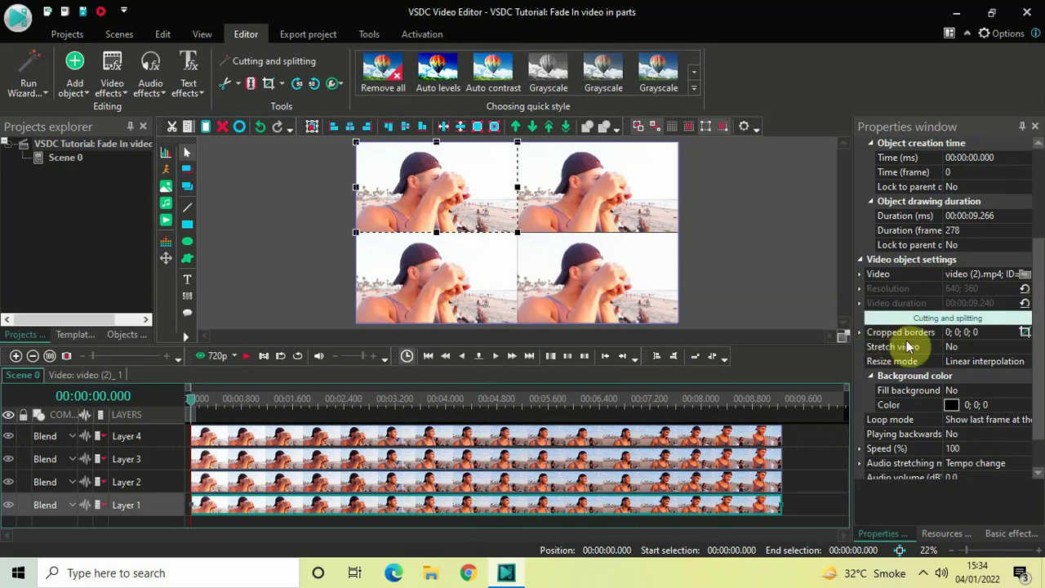
pyautogui.click(1026, 336)
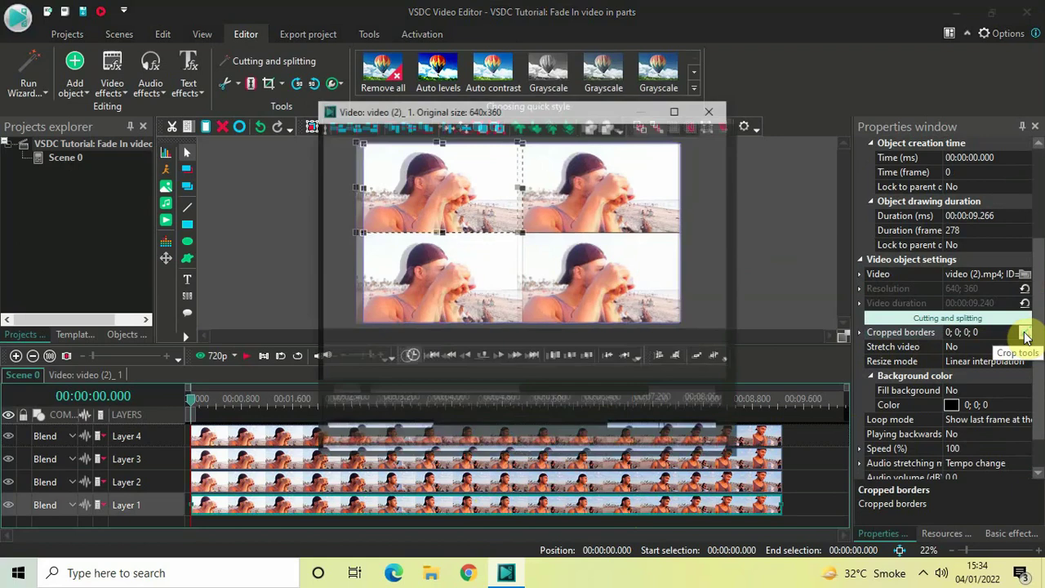
pyautogui.moveTo(536, 121); pyautogui.dragTo(787, 121)
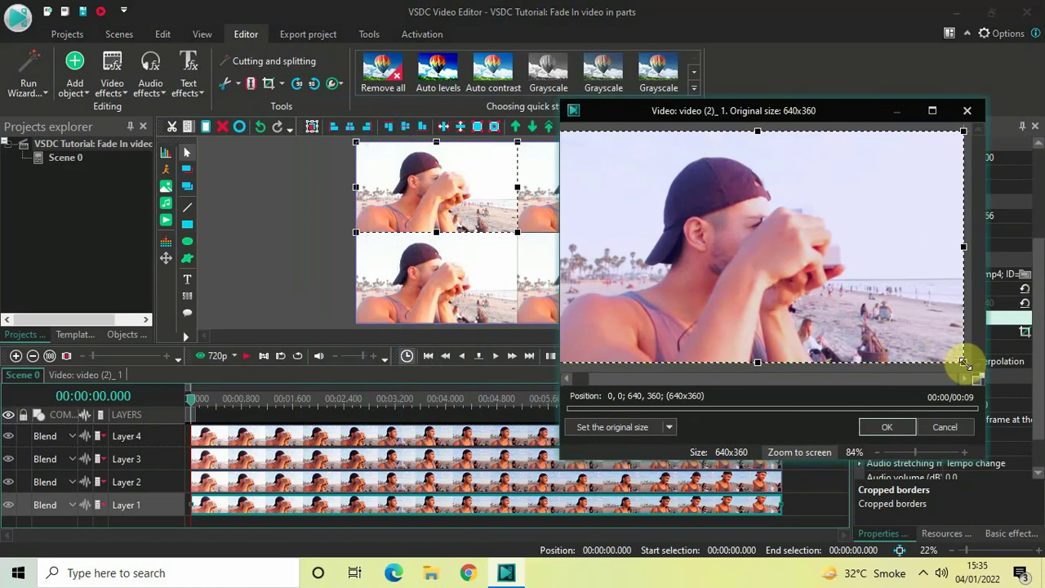
pyautogui.moveTo(963, 363); pyautogui.dragTo(771, 270)
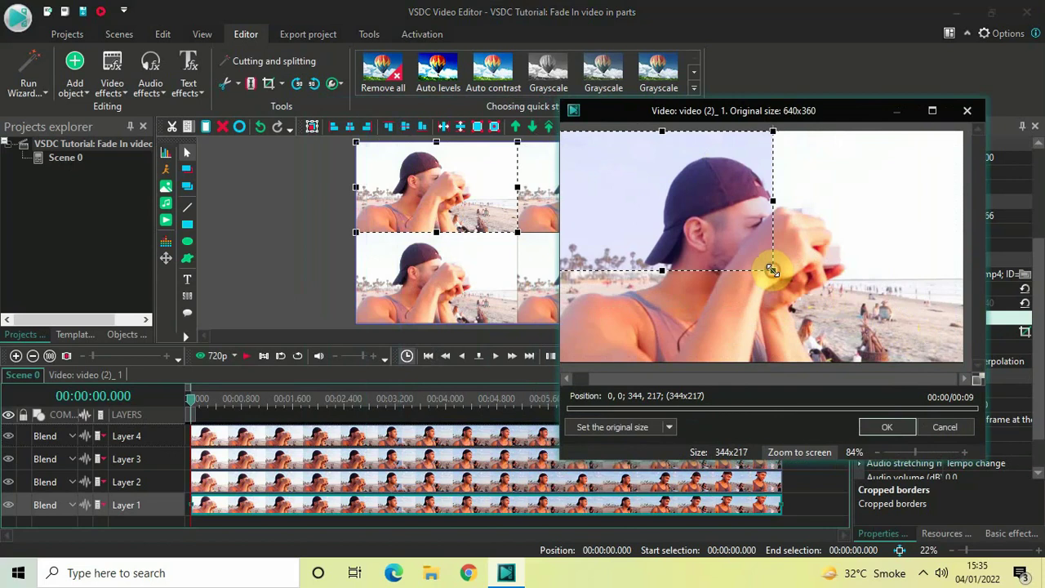
pyautogui.moveTo(738, 379); pyautogui.dragTo(676, 375)
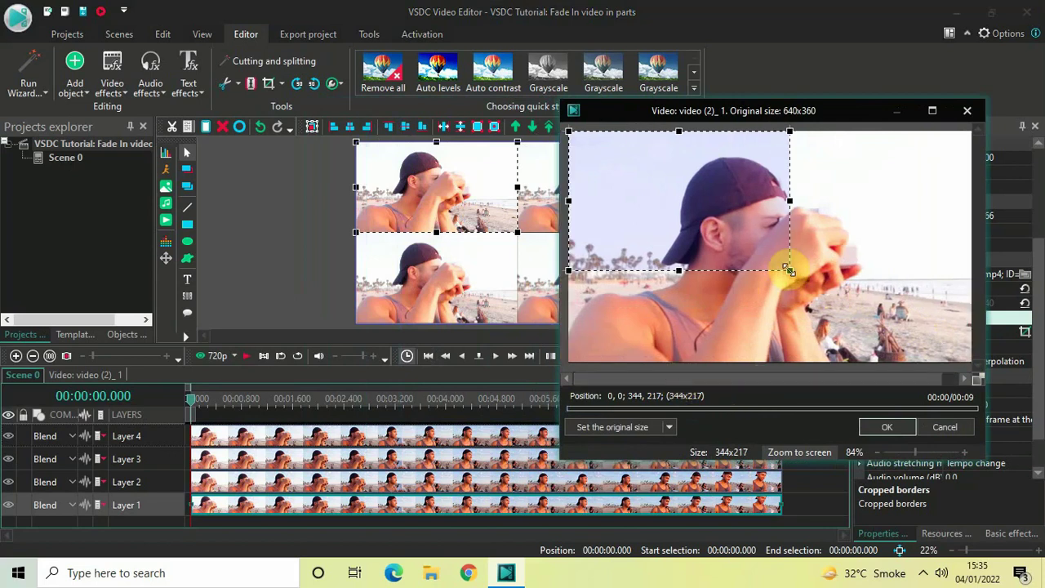
pyautogui.moveTo(789, 270)
pyautogui.mouseDown()
pyautogui.moveTo(770, 258)
pyautogui.moveTo(775, 251)
pyautogui.moveTo(770, 262)
pyautogui.mouseUp()
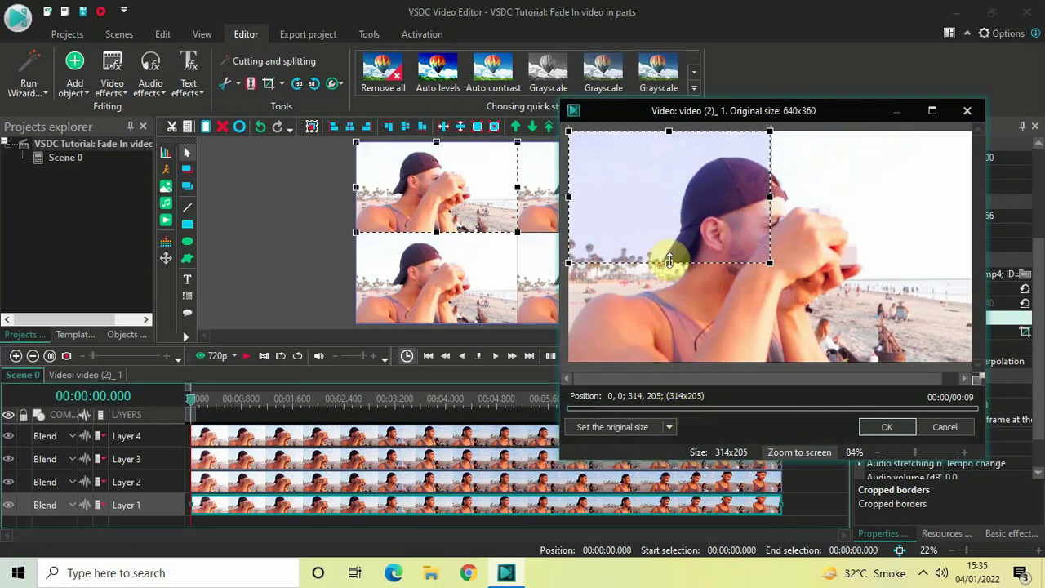
pyautogui.moveTo(670, 261); pyautogui.dragTo(671, 245)
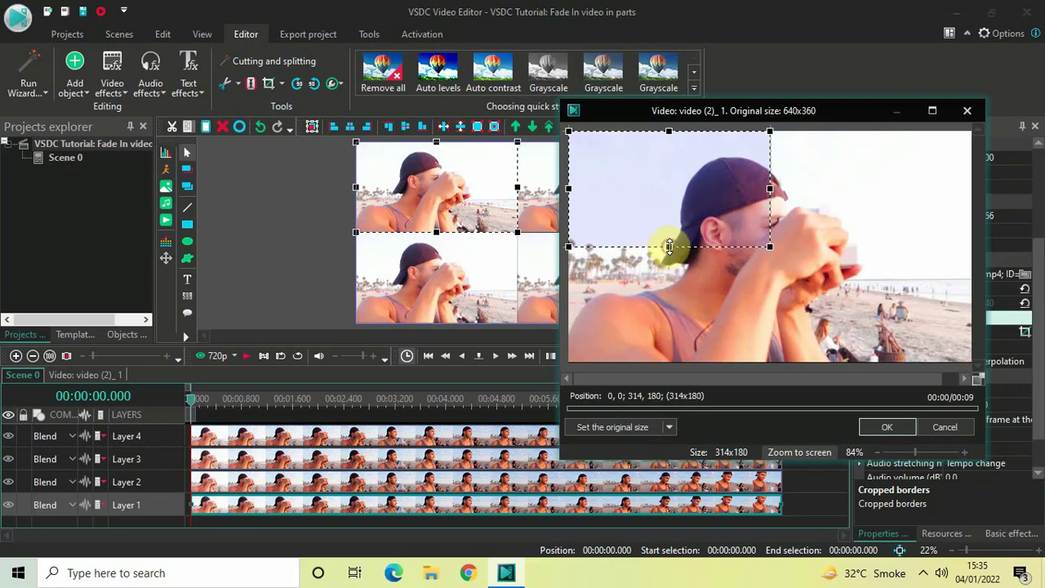
pyautogui.moveTo(770, 188); pyautogui.dragTo(775, 188)
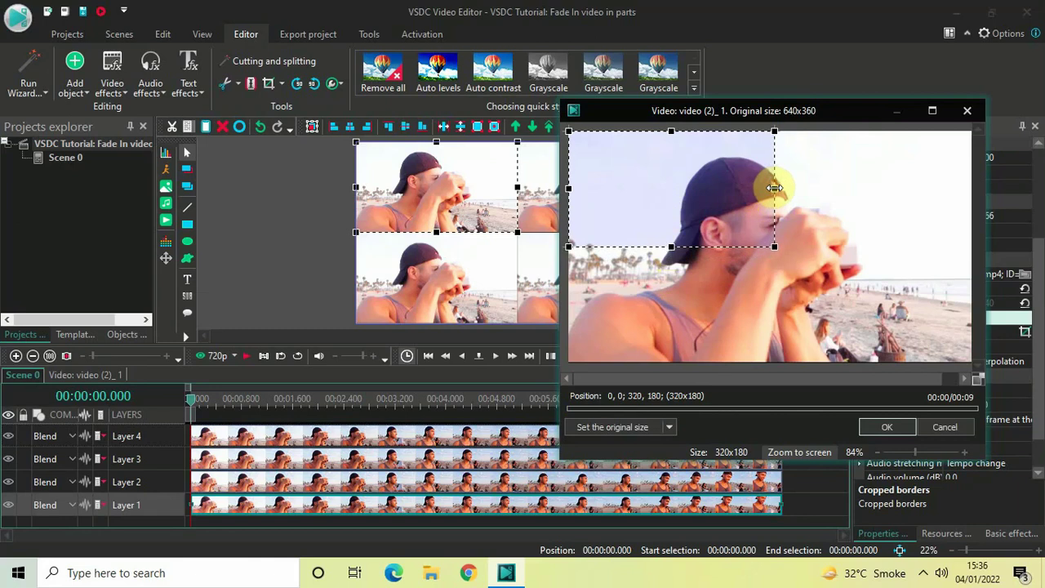
pyautogui.click(873, 424)
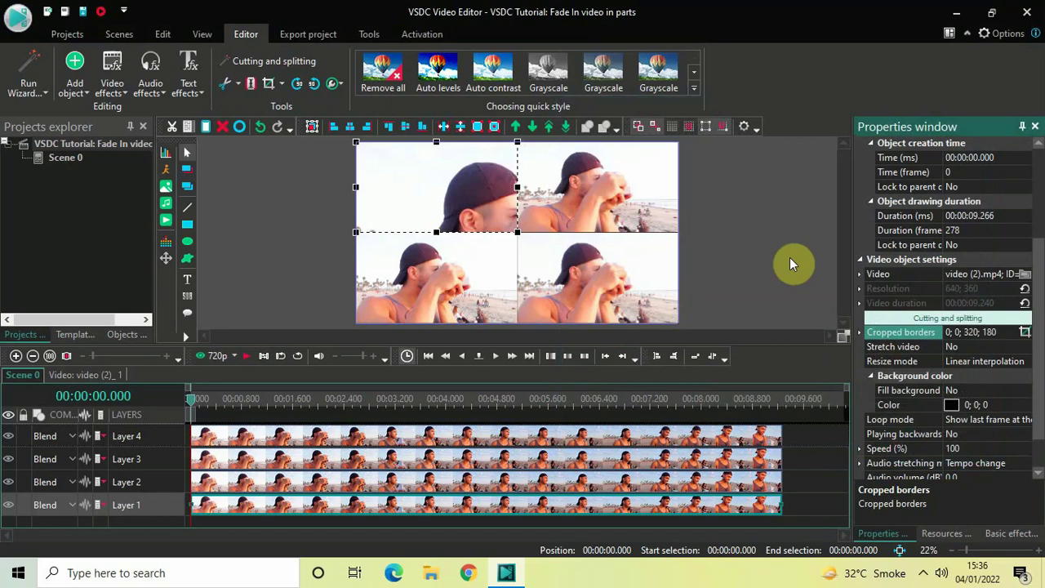
pyautogui.click(790, 257)
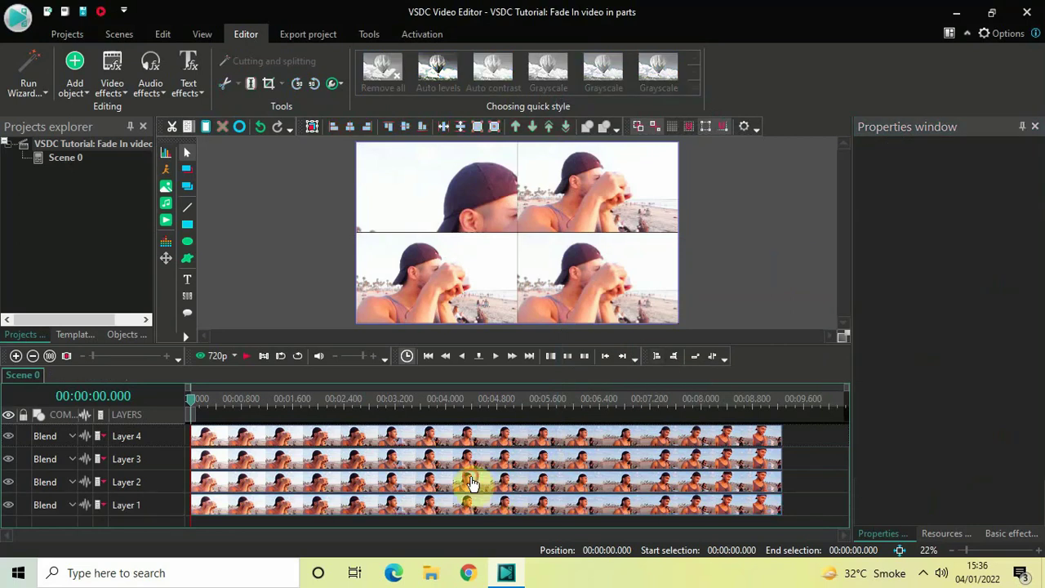
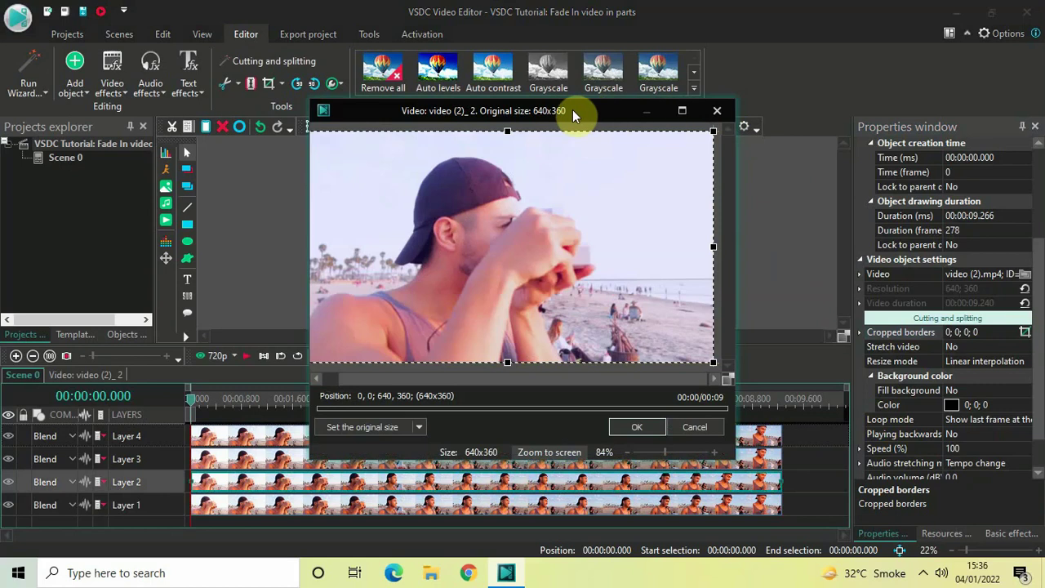
# Crop the Layer 2 video to the upper-right quarter of its source image, 320 px wide.
pyautogui.moveTo(572, 110); pyautogui.dragTo(311, 96)
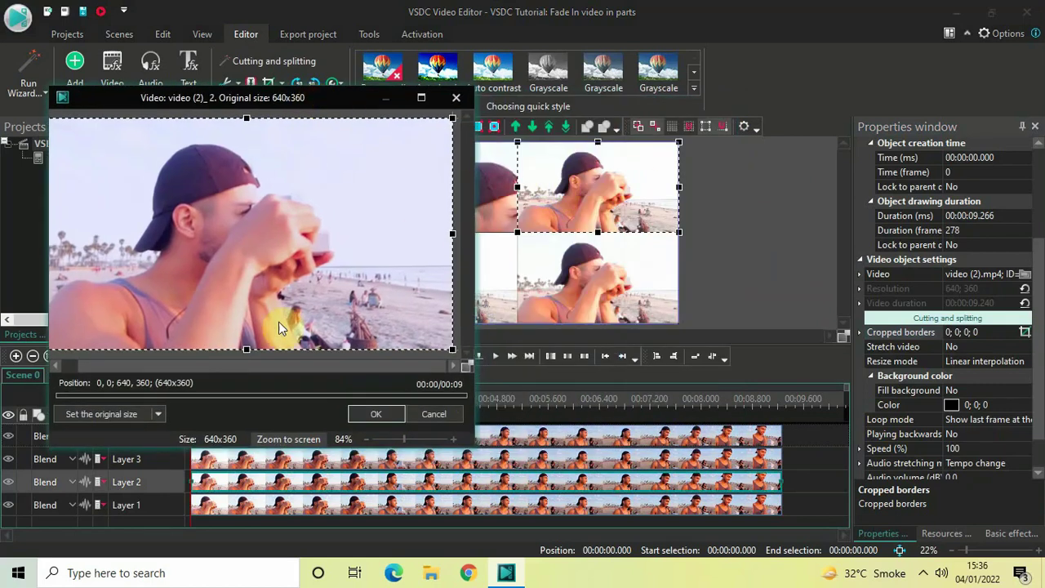
pyautogui.click(248, 367)
pyautogui.moveTo(248, 367); pyautogui.dragTo(263, 253)
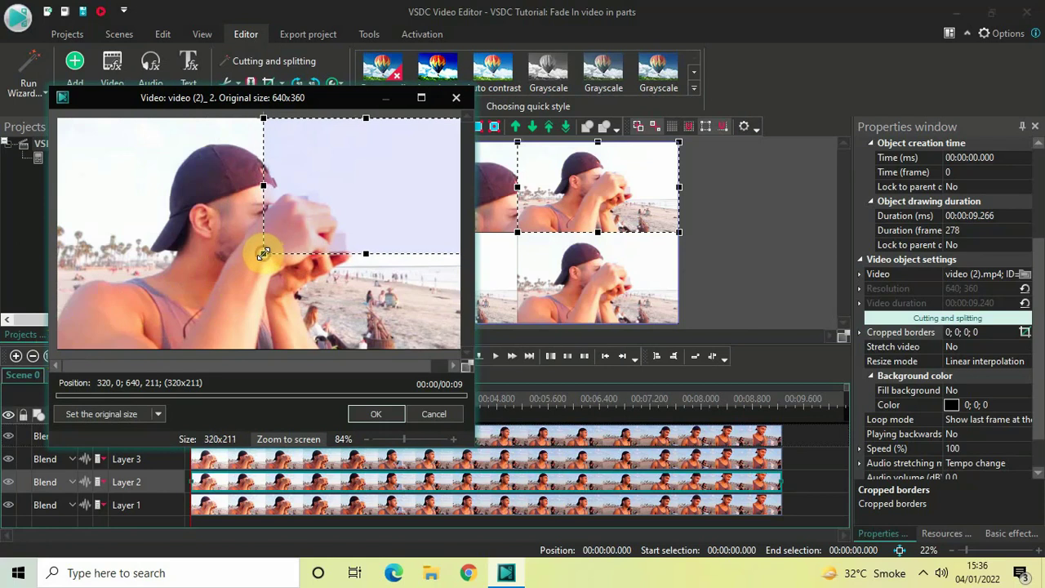
pyautogui.moveTo(365, 253); pyautogui.dragTo(369, 236)
pyautogui.click(372, 411)
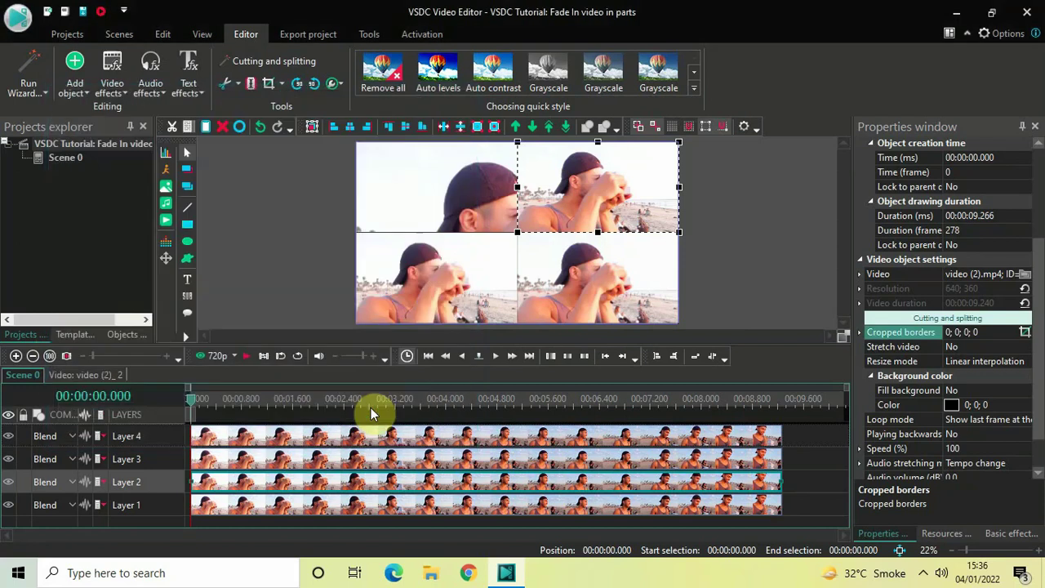
pyautogui.click(785, 260)
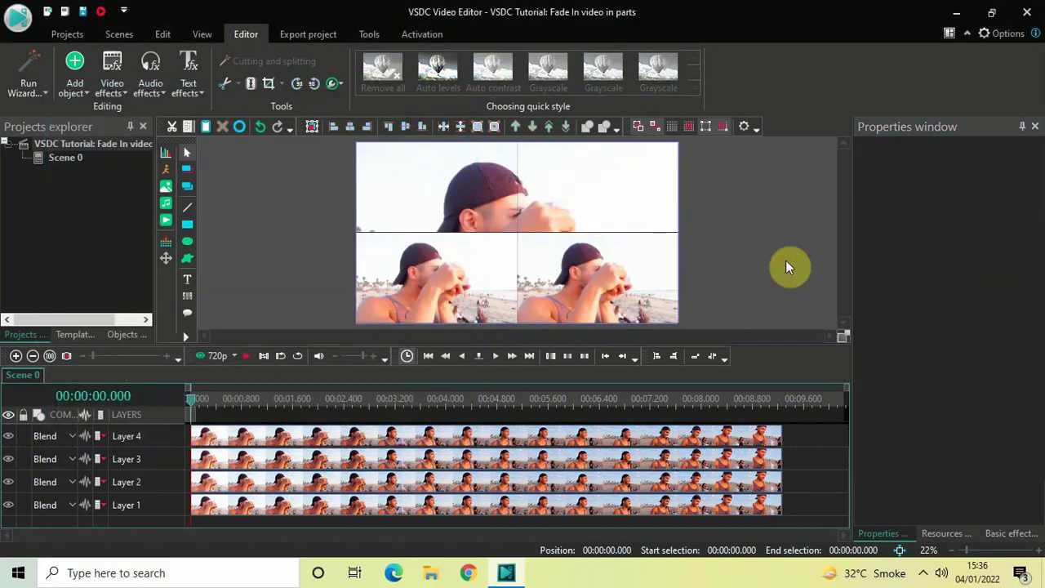
# Crop the Layer 3 video to the lower-left quarter of its source image, with borders 0; 180; 320; 0.
pyautogui.click(481, 461)
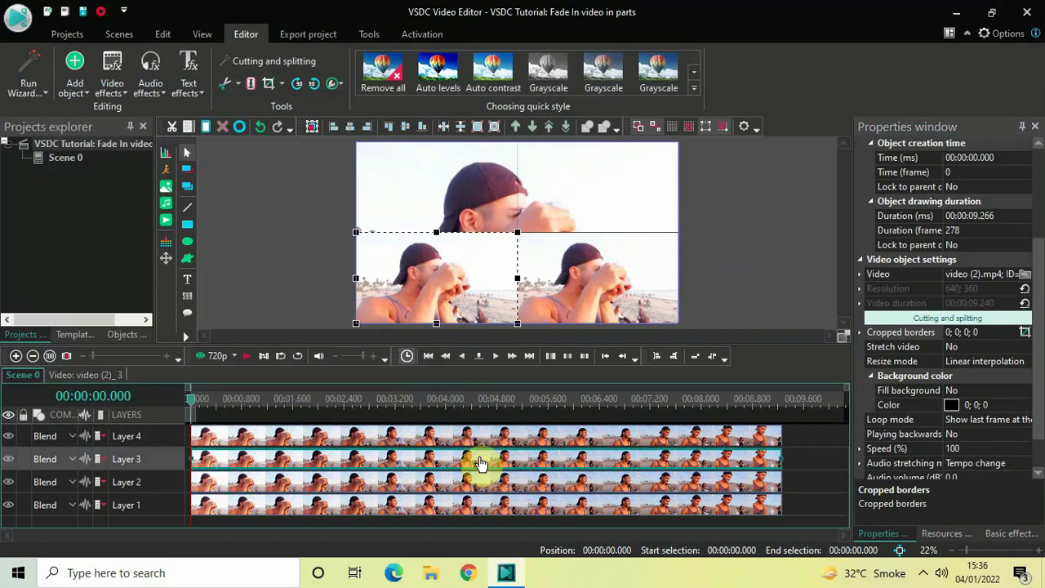
pyautogui.click(1025, 334)
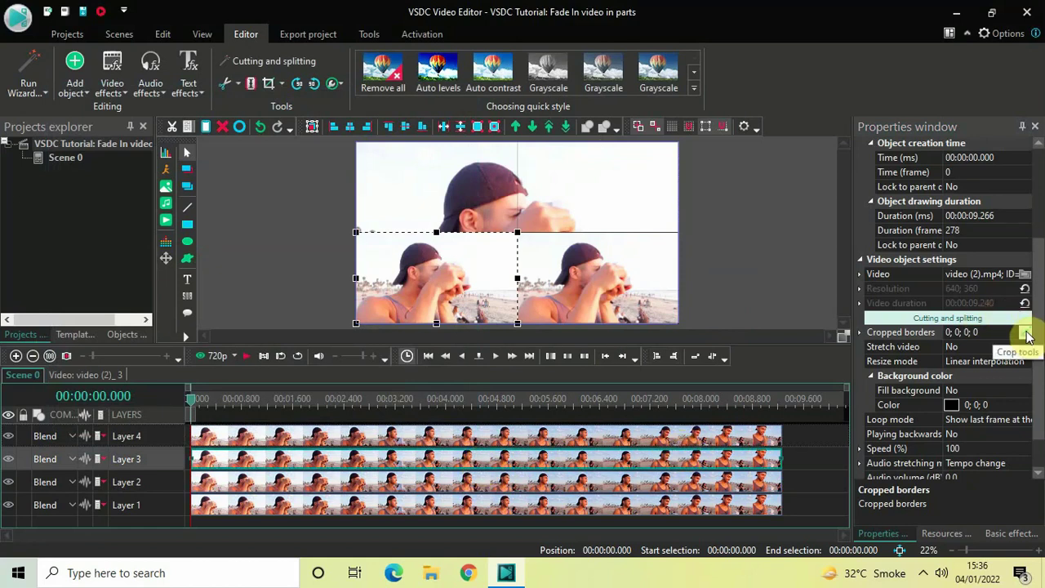
pyautogui.click(1025, 333)
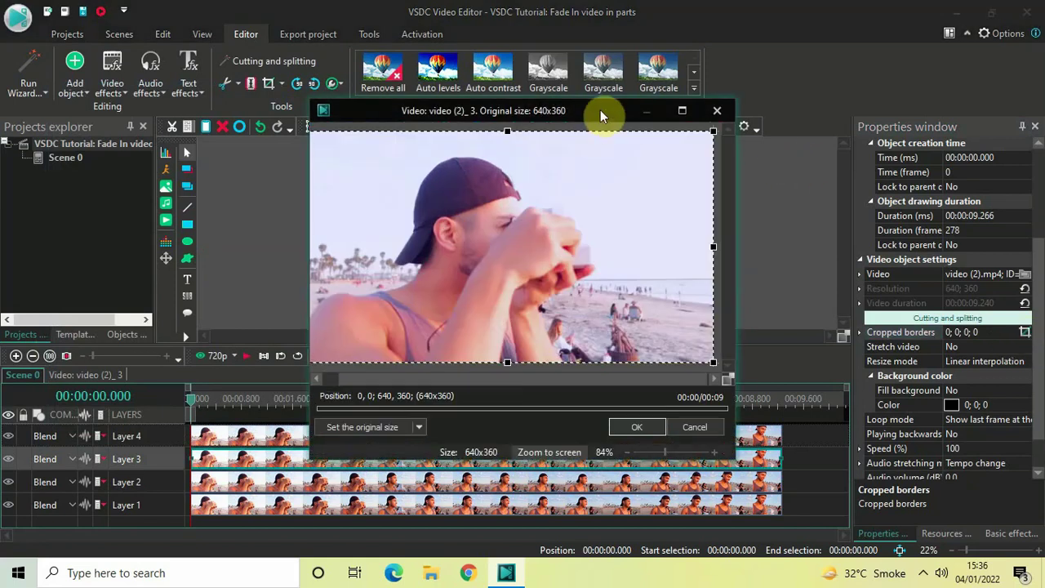
pyautogui.moveTo(547, 115); pyautogui.dragTo(797, 59)
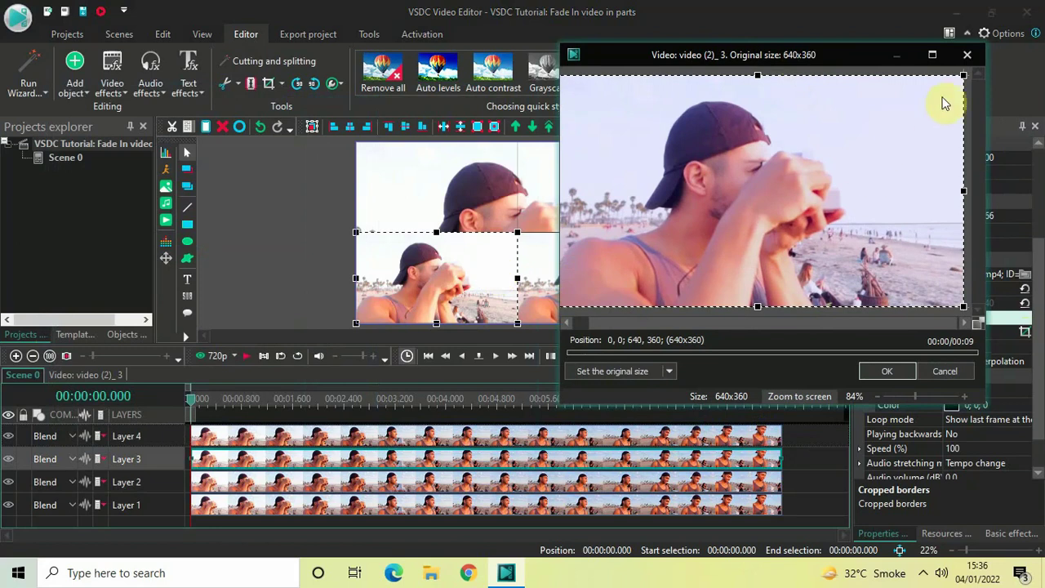
pyautogui.moveTo(951, 83); pyautogui.dragTo(756, 181)
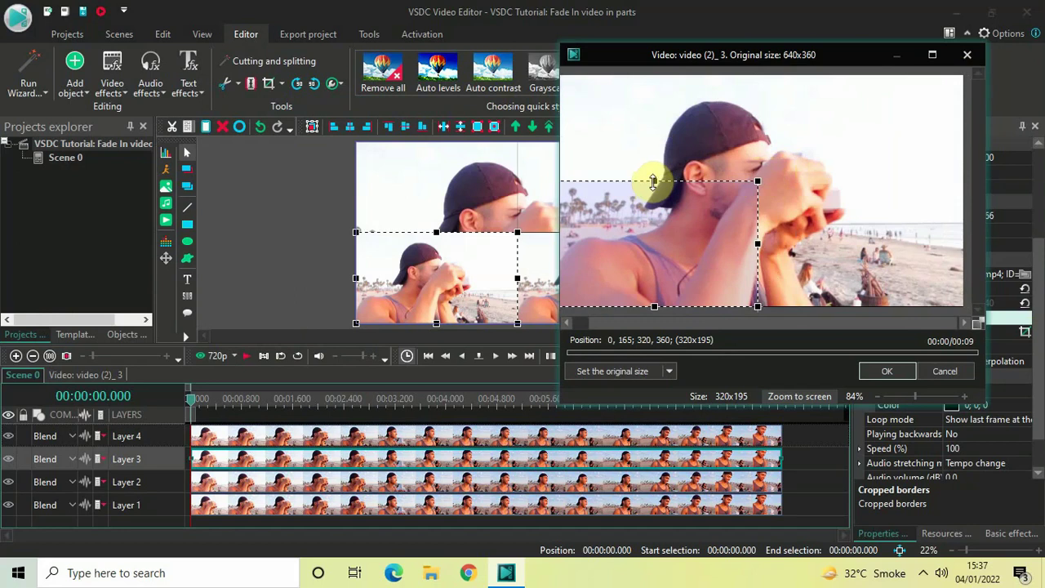
pyautogui.moveTo(653, 181); pyautogui.dragTo(653, 189)
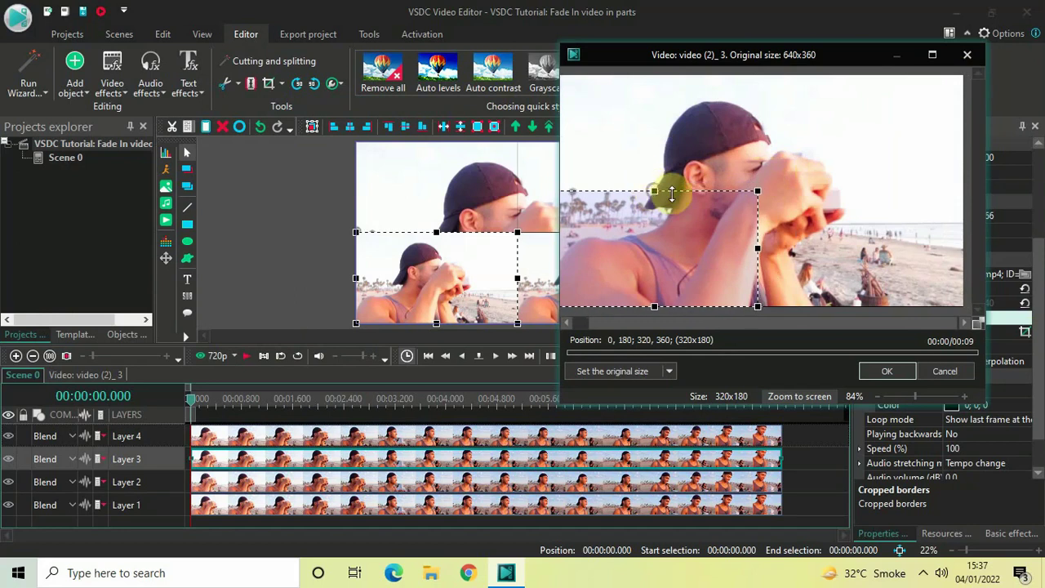
pyautogui.click(880, 371)
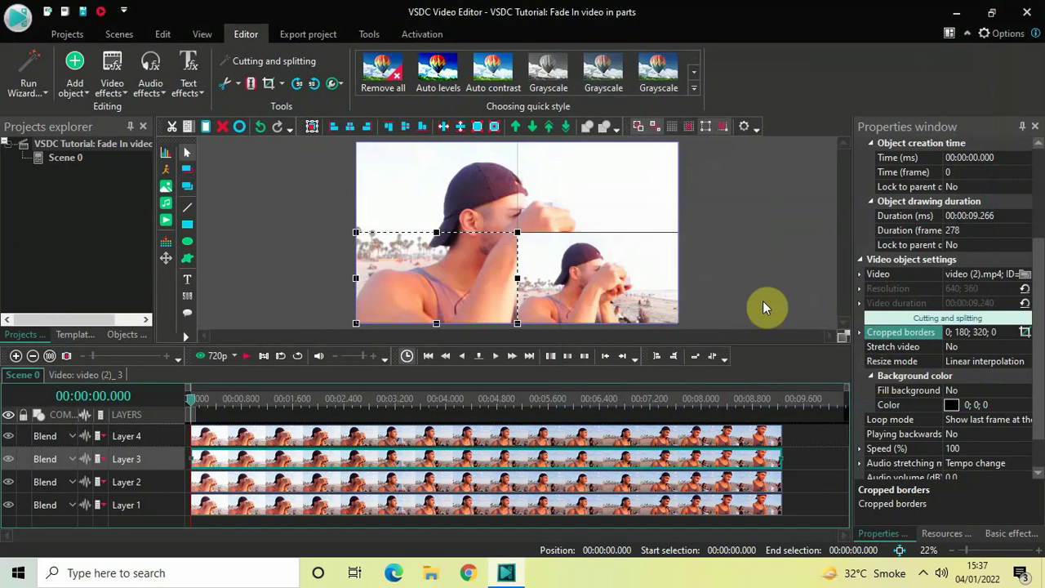
# Crop the Layer 4 video to the lower-right quarter of its source image, 320 x 180 px from position 320, 180.
pyautogui.click(449, 436)
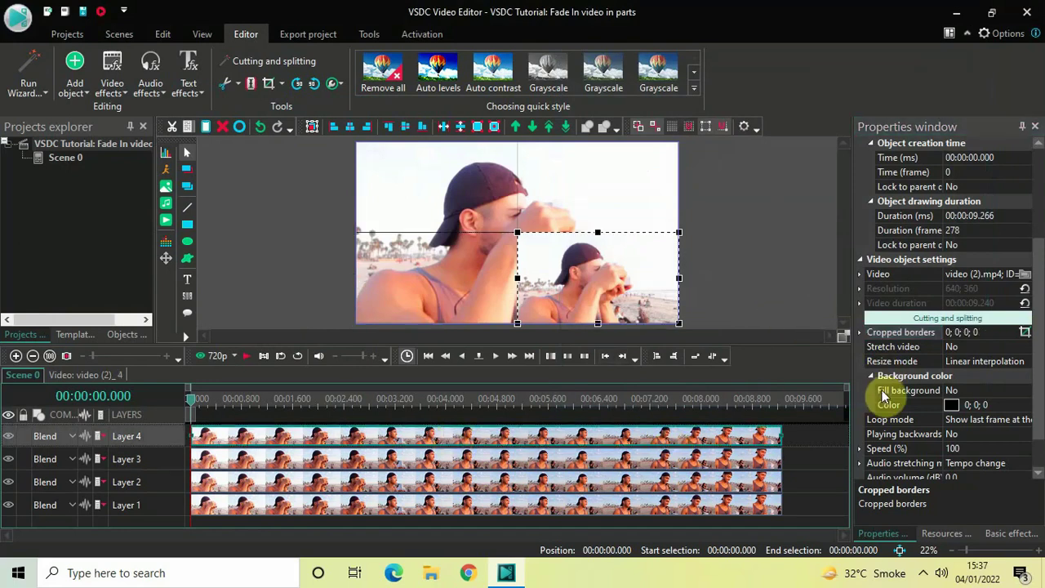
pyautogui.click(1026, 337)
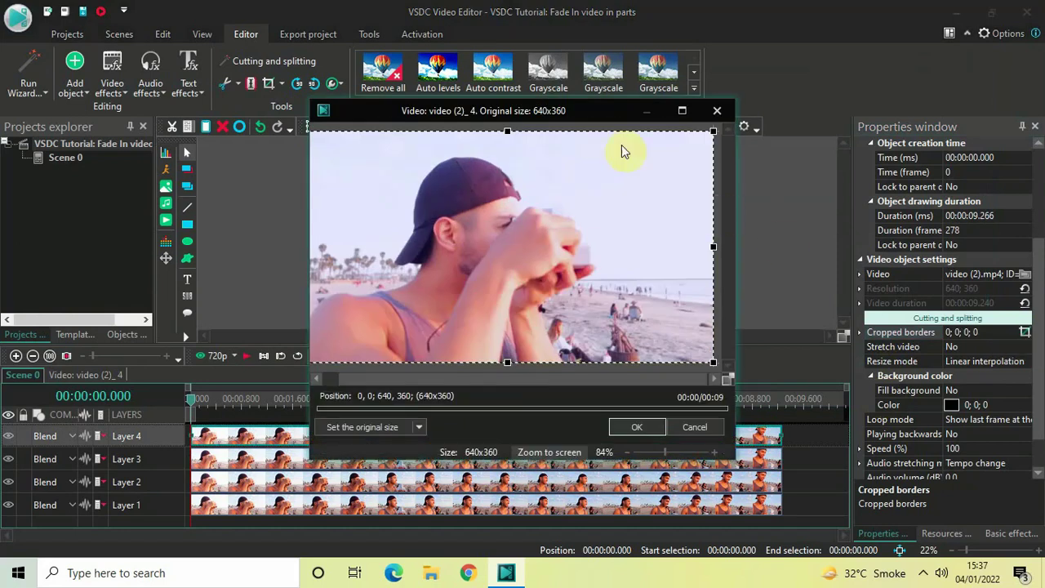
pyautogui.moveTo(553, 111); pyautogui.dragTo(298, 76)
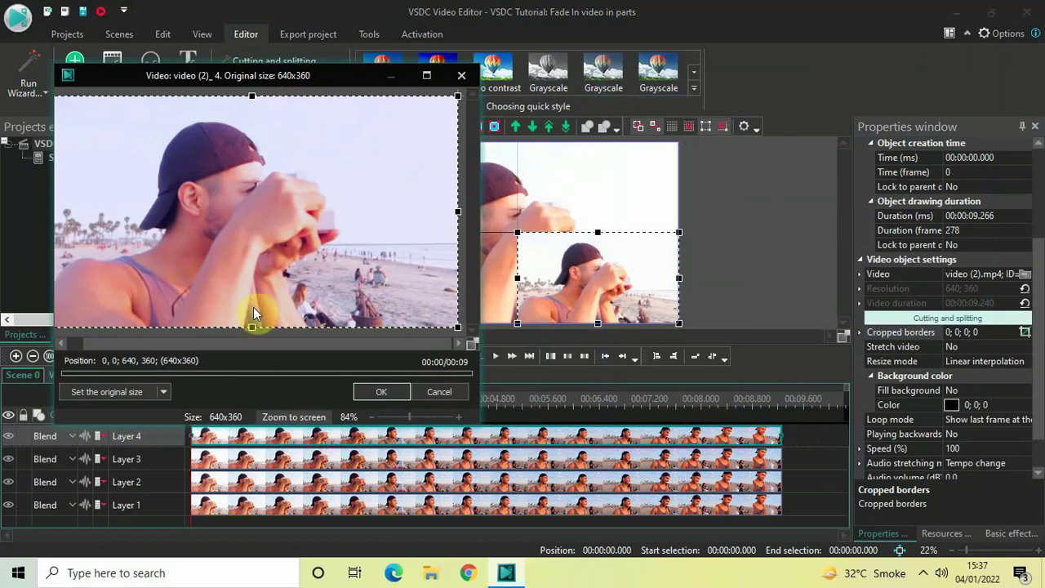
pyautogui.moveTo(251, 344)
pyautogui.moveTo(212, 347); pyautogui.dragTo(172, 343)
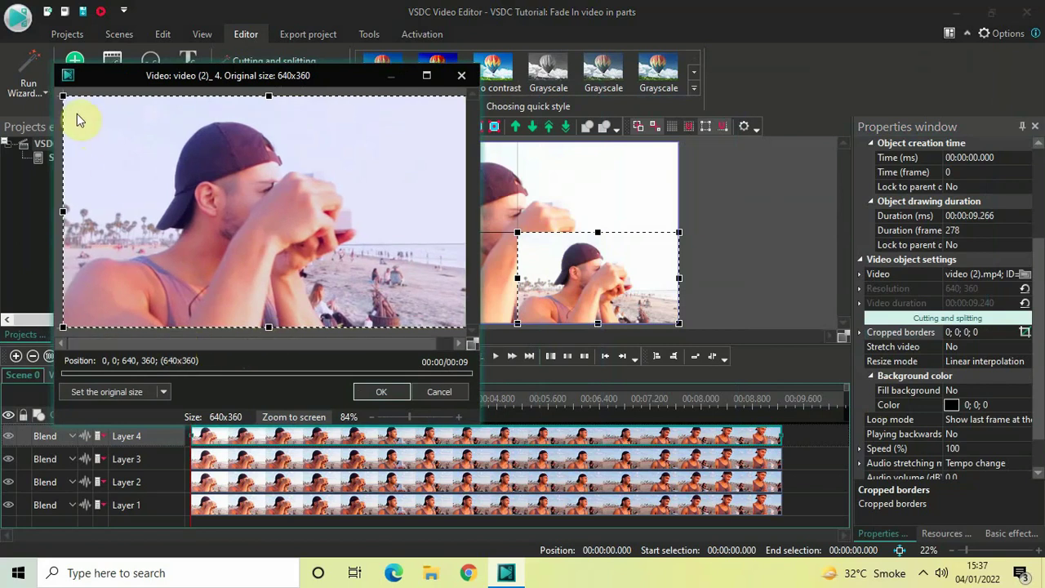
pyautogui.moveTo(63, 93); pyautogui.dragTo(268, 199)
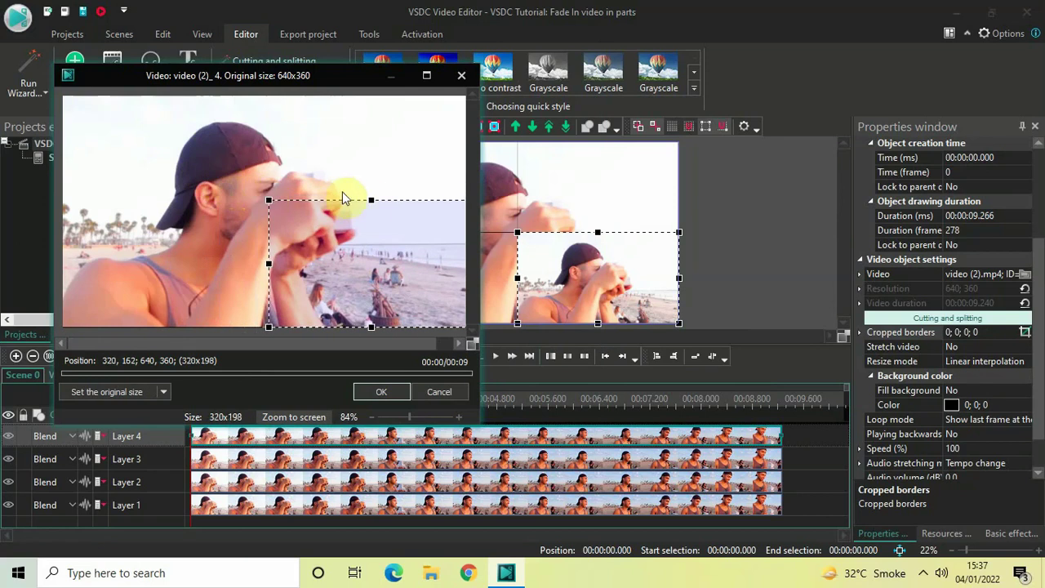
pyautogui.moveTo(373, 199); pyautogui.dragTo(372, 212)
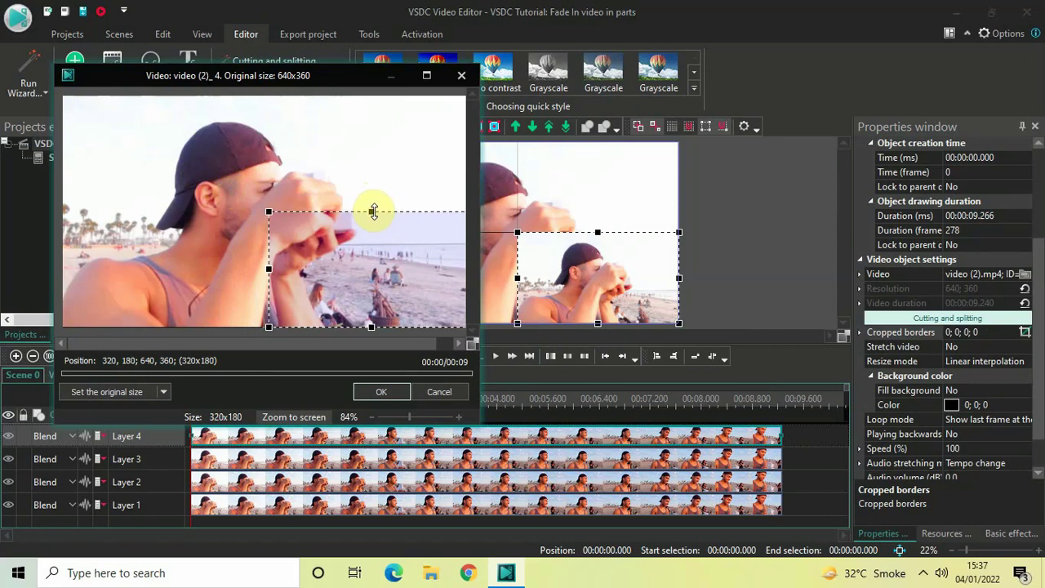
pyautogui.click(388, 392)
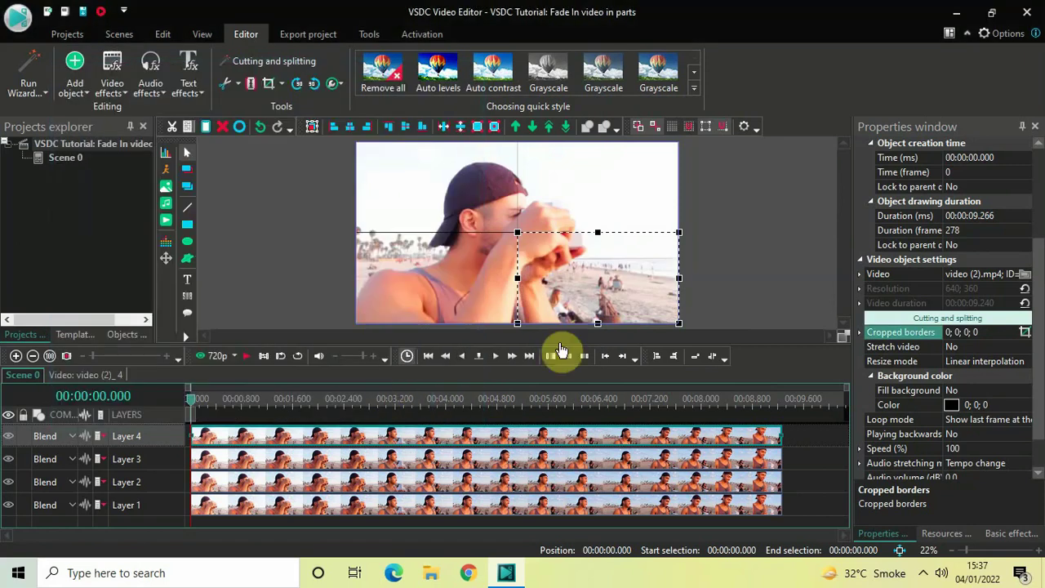
pyautogui.click(798, 245)
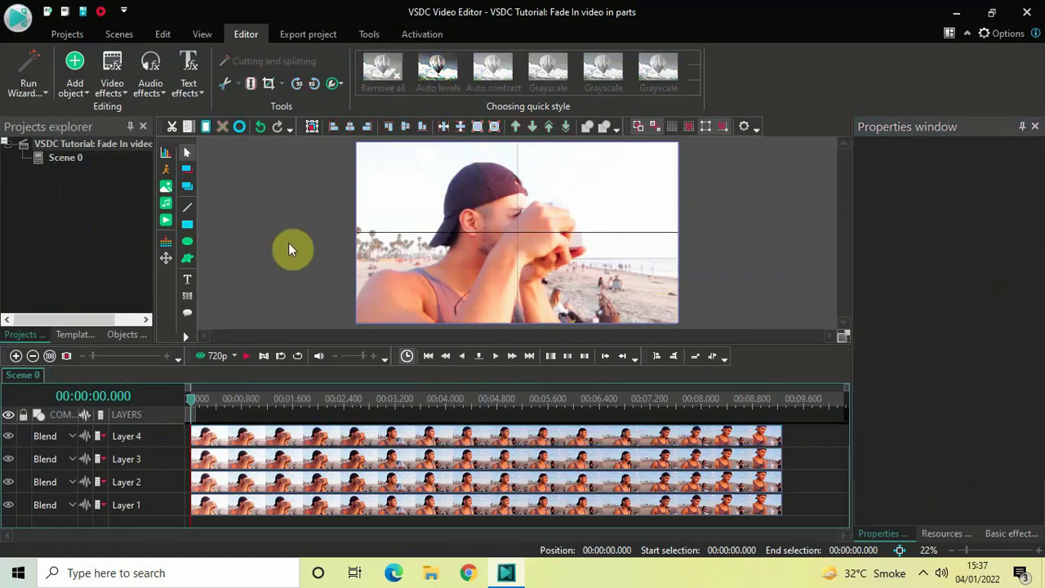
# Play the scene to check the four assembled quarters, and return the playhead to the start.
pyautogui.press('space')
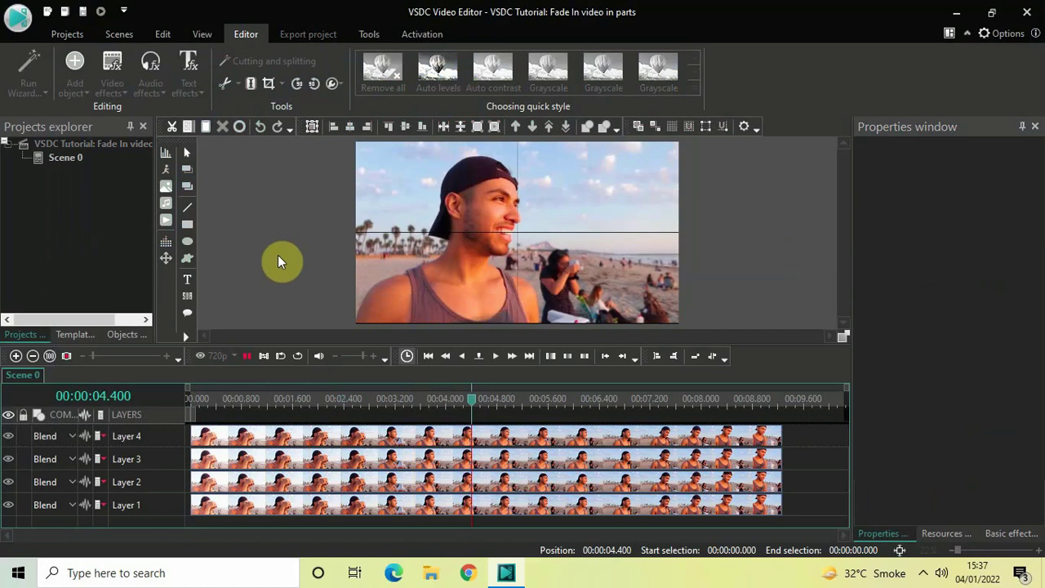
pyautogui.press('space')
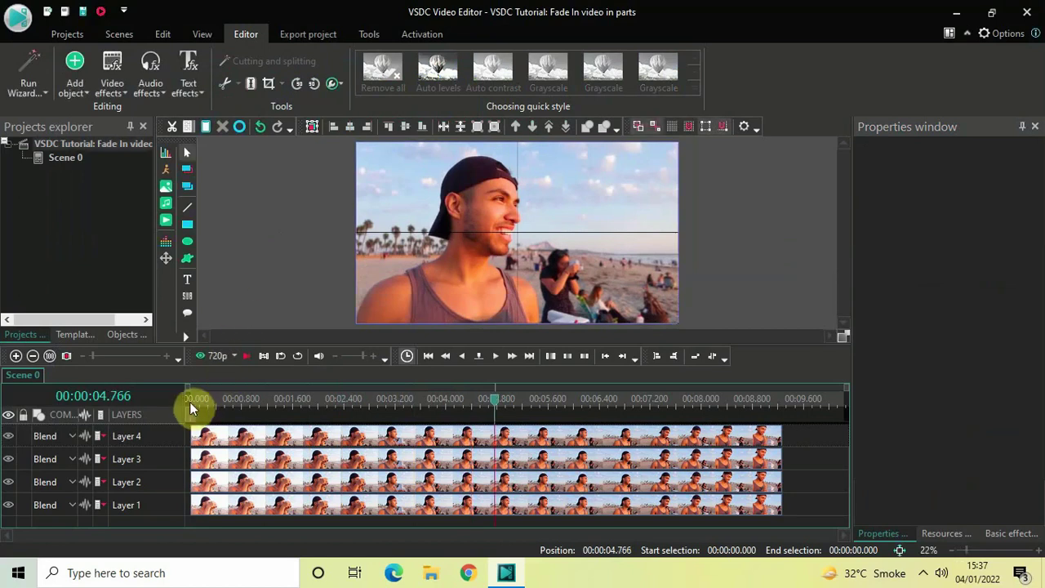
pyautogui.click(189, 402)
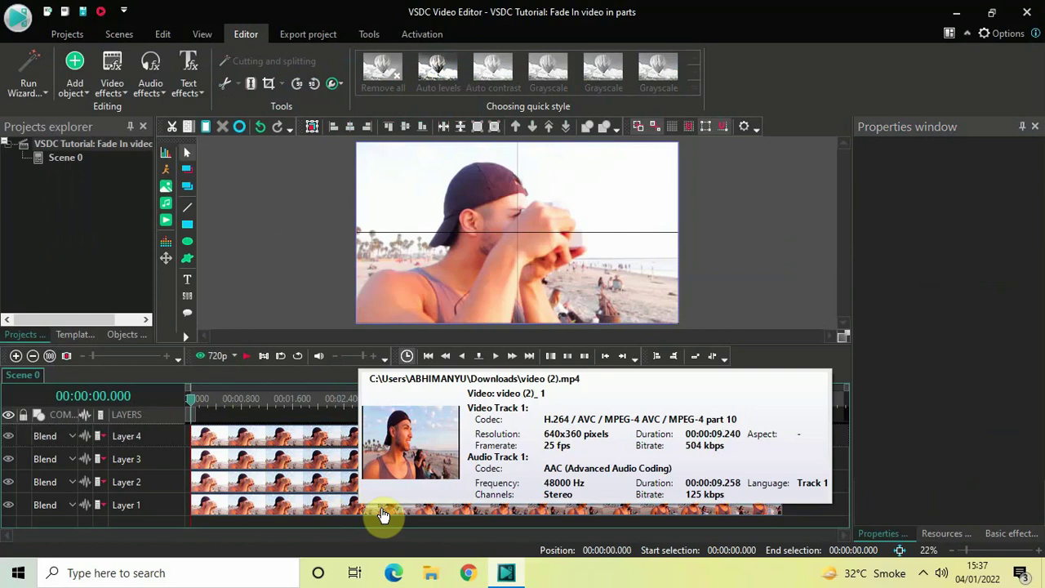
# Add a Fade in transparency effect inside the Layer 1 video, starting at 00:00:00.000.
pyautogui.doubleClick(383, 513)
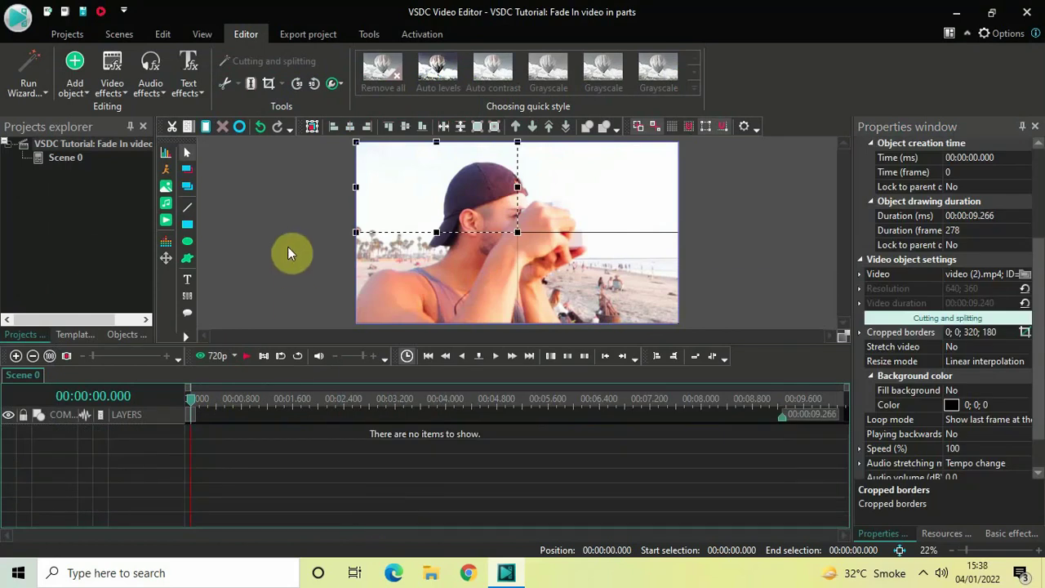
pyautogui.click(111, 90)
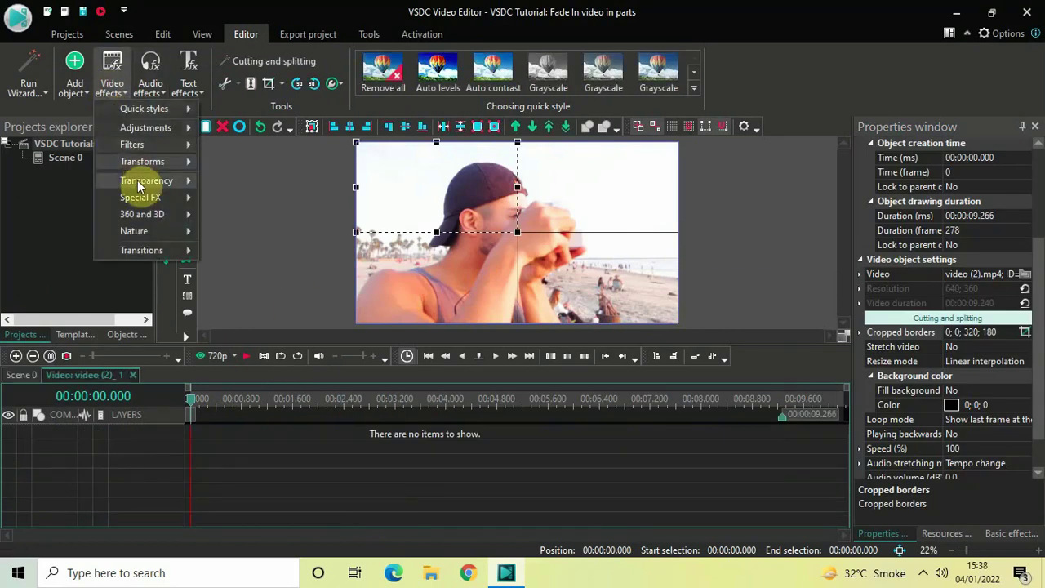
pyautogui.moveTo(139, 181)
pyautogui.click(247, 179)
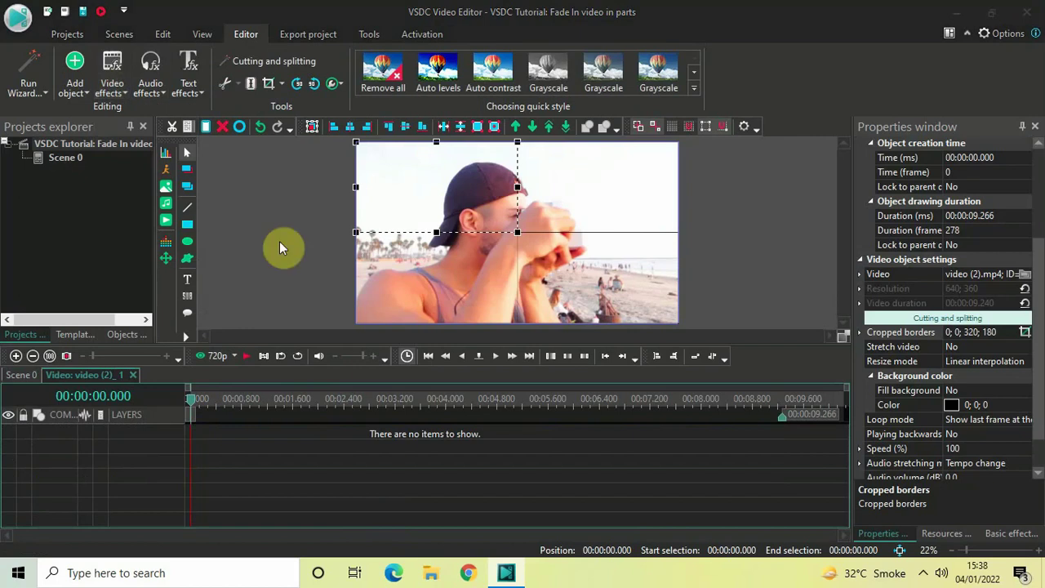
pyautogui.click(658, 358)
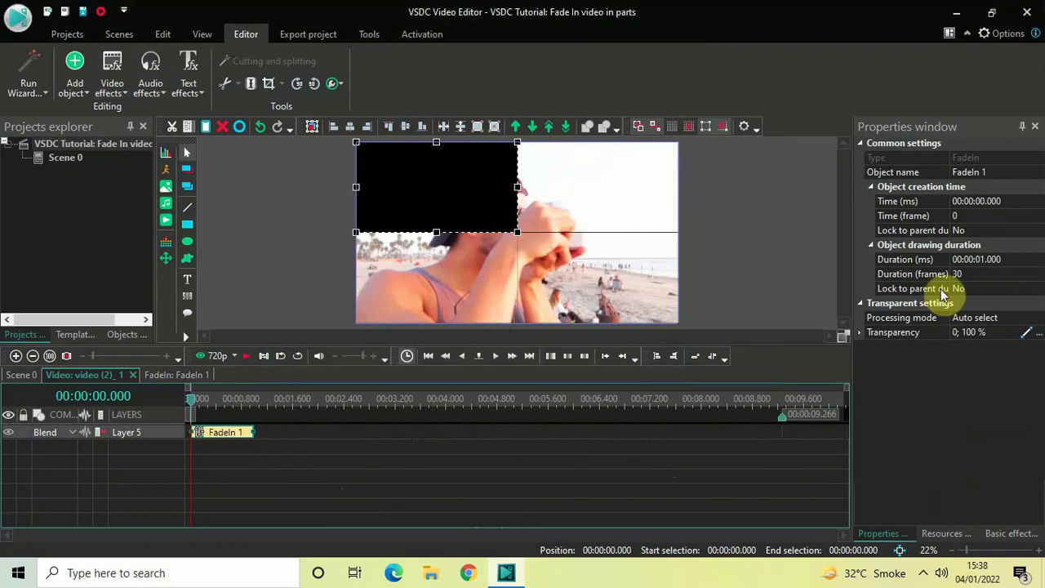
# Set the Layer 1 video's fade-in duration to 00:00:00.500 and return to Scene 0.
pyautogui.click(1024, 258)
pyautogui.press('BackSpace')
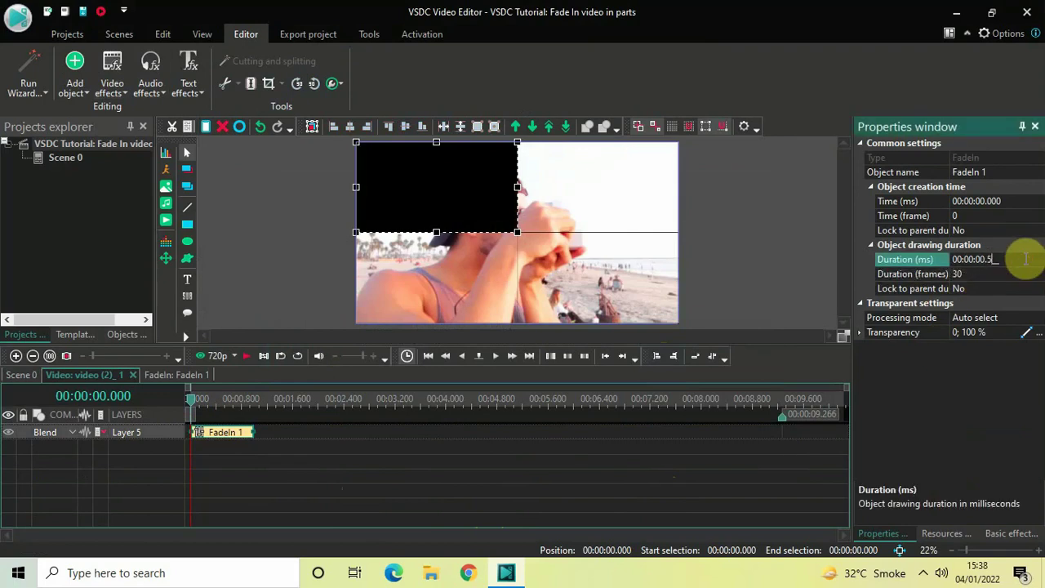
pyautogui.press('Return')
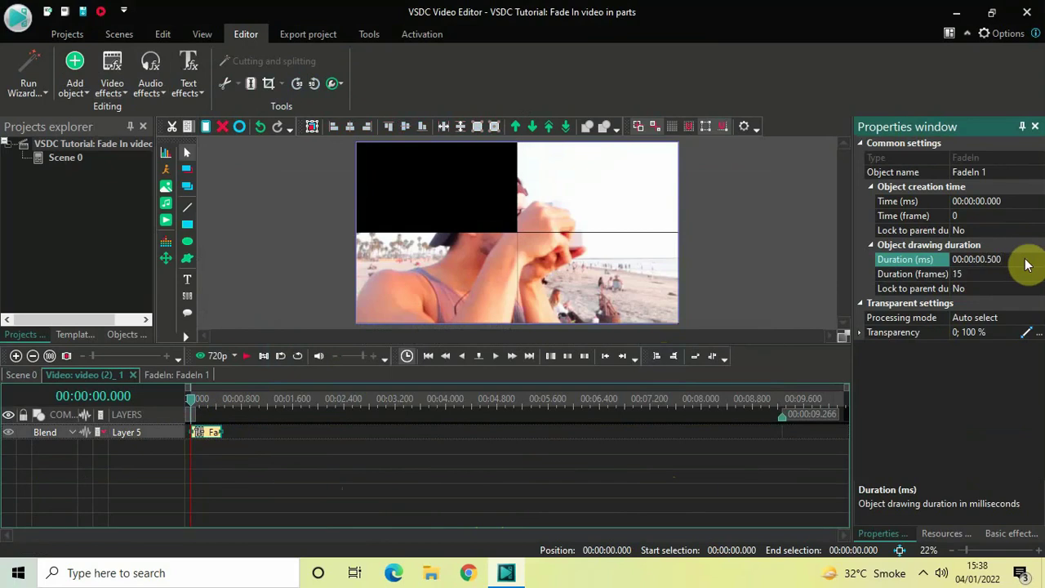
pyautogui.click(592, 465)
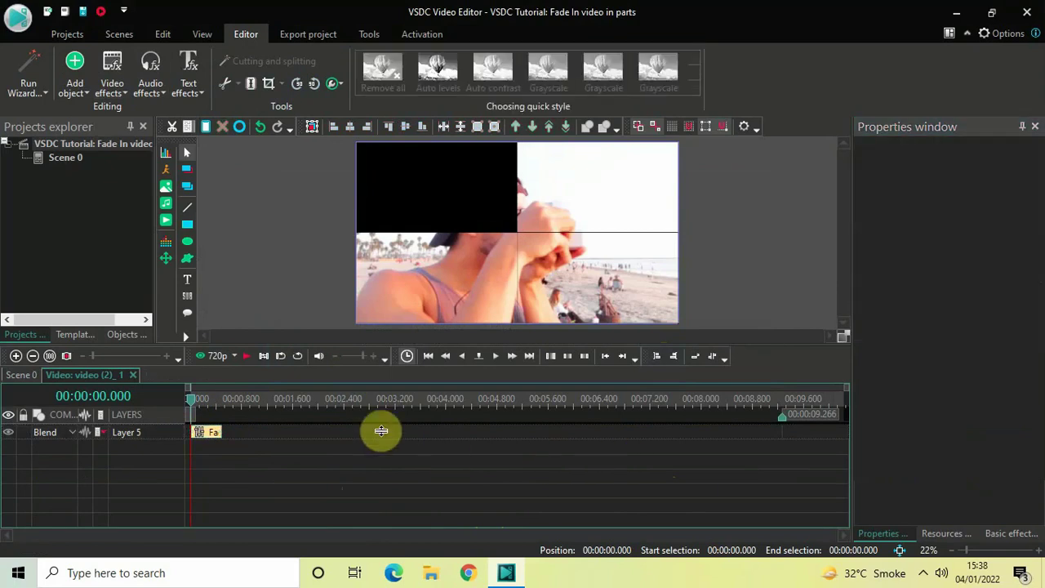
pyautogui.click(15, 378)
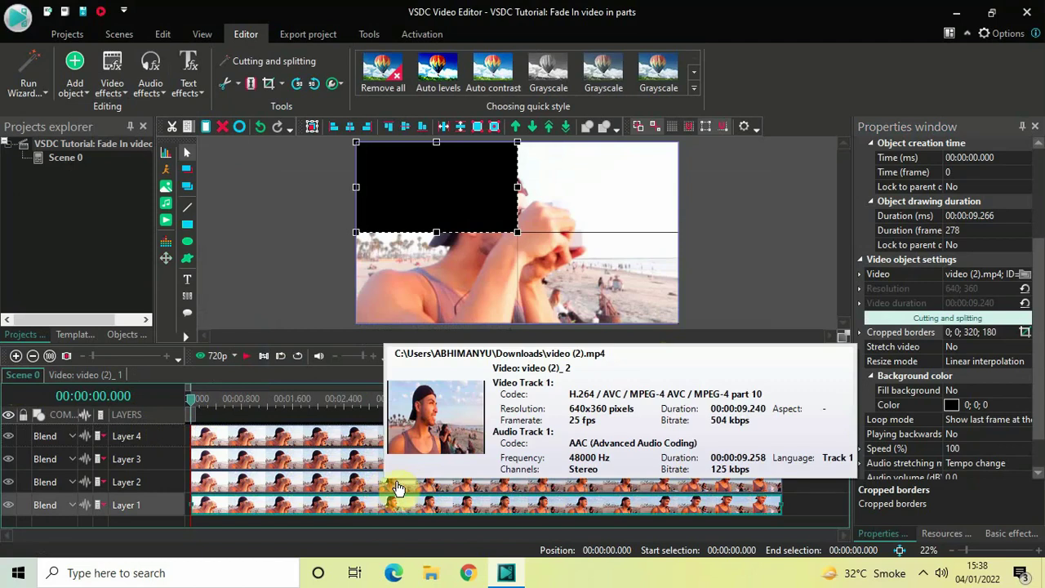
# Add a Fade in transparency effect inside the Layer 2 video, on a new layer from the start of the scene.
pyautogui.click(392, 487)
pyautogui.doubleClick(392, 487)
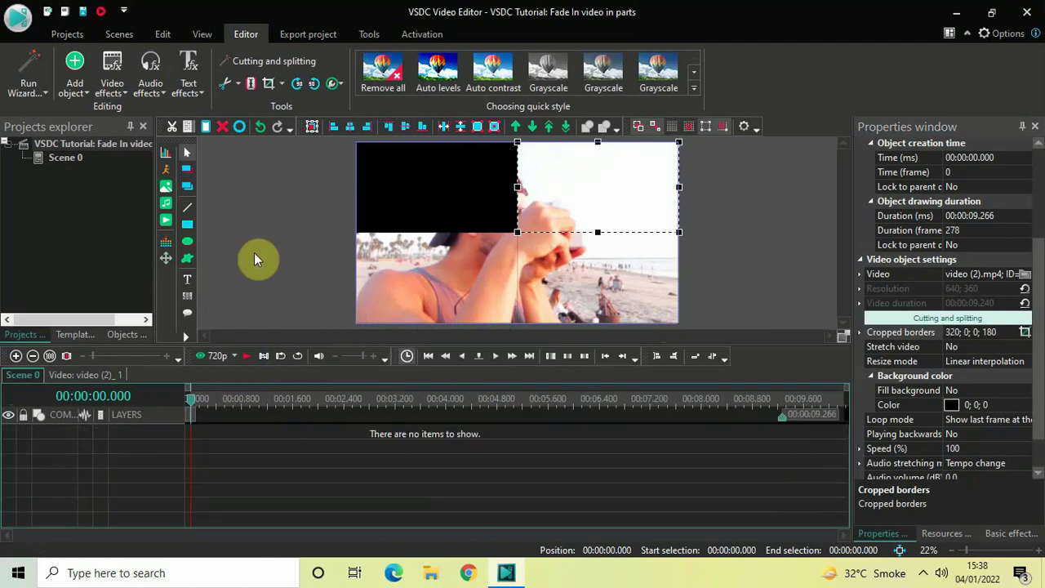
pyautogui.click(109, 87)
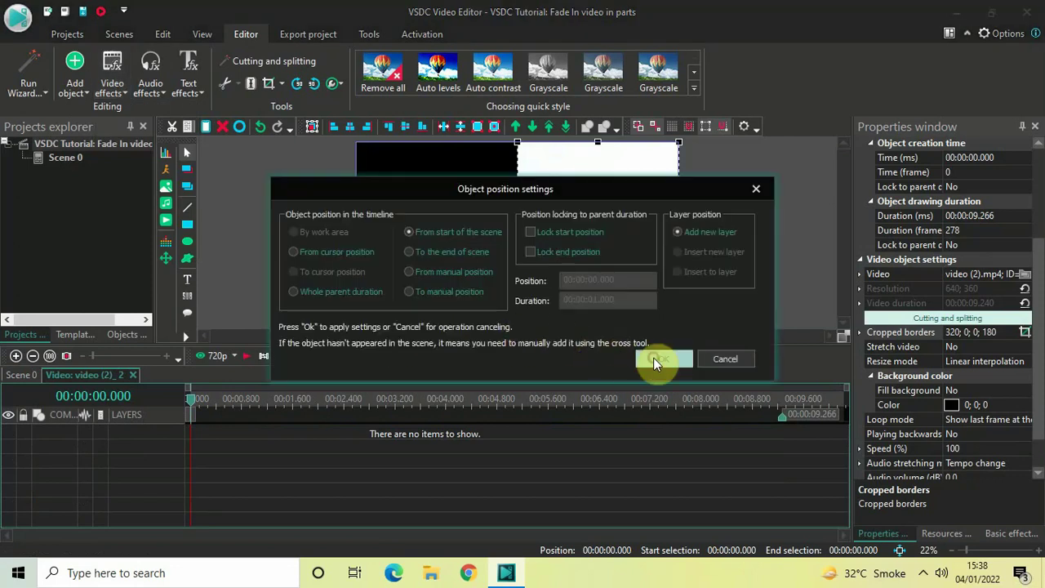
pyautogui.click(653, 358)
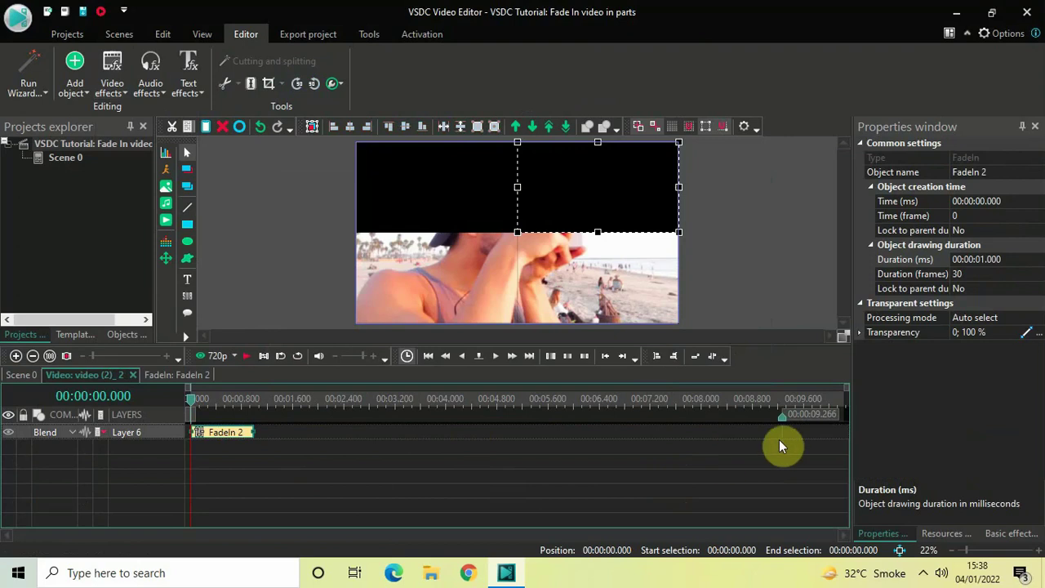
# Set the Layer 2 video's fade-in effect to a duration of 00:00:00.500 and a transparency of 0 %.
pyautogui.click(1016, 260)
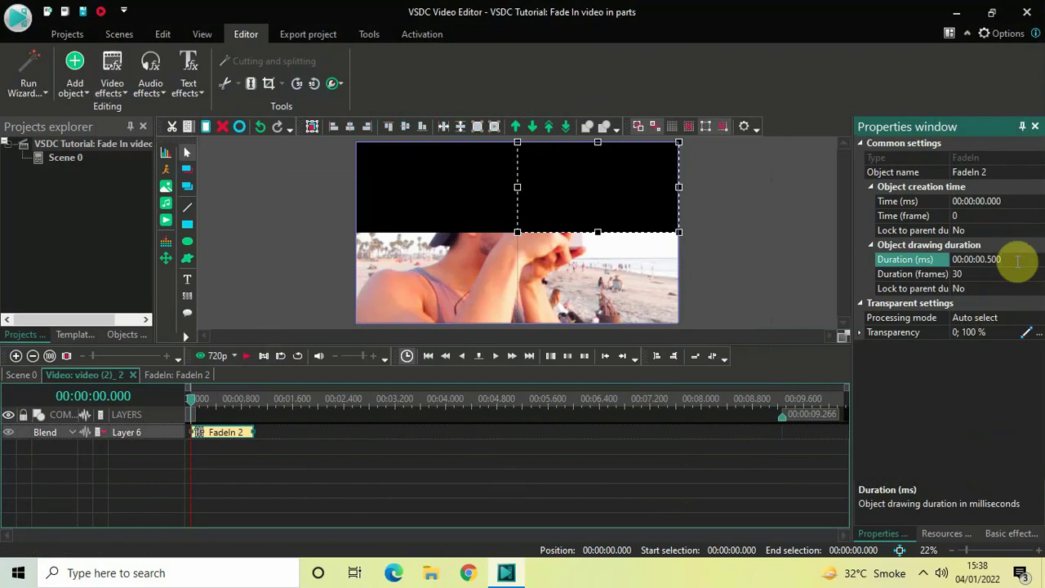
pyautogui.press('Return')
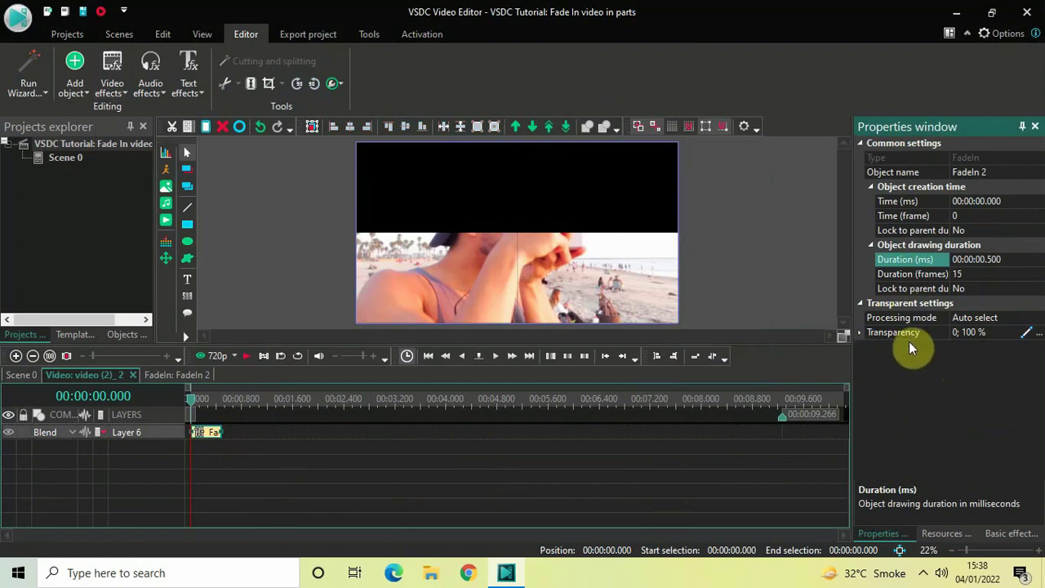
pyautogui.click(997, 333)
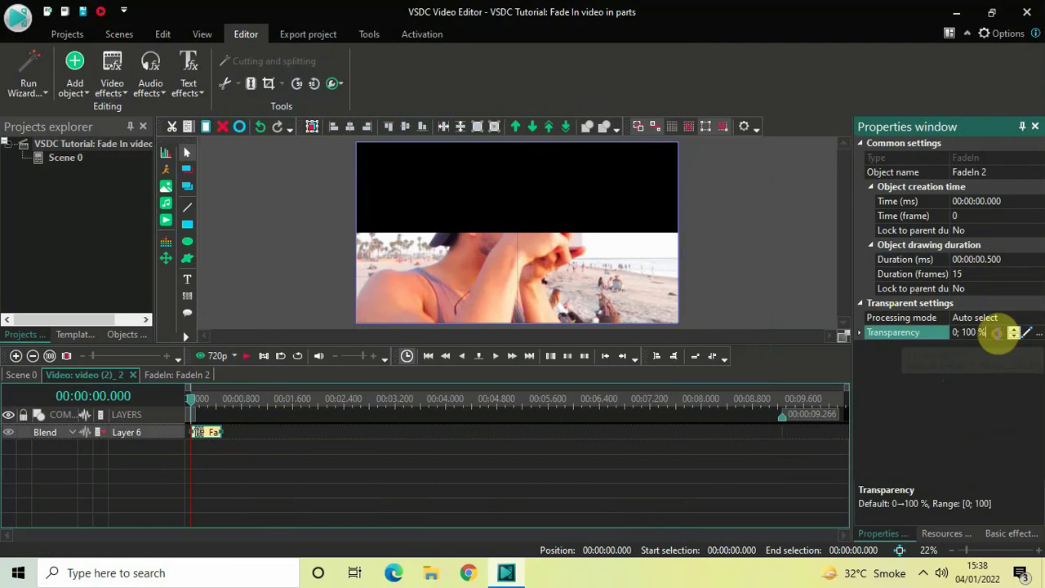
pyautogui.hotkey('ctrl', 'a')
pyautogui.press('BackSpace')
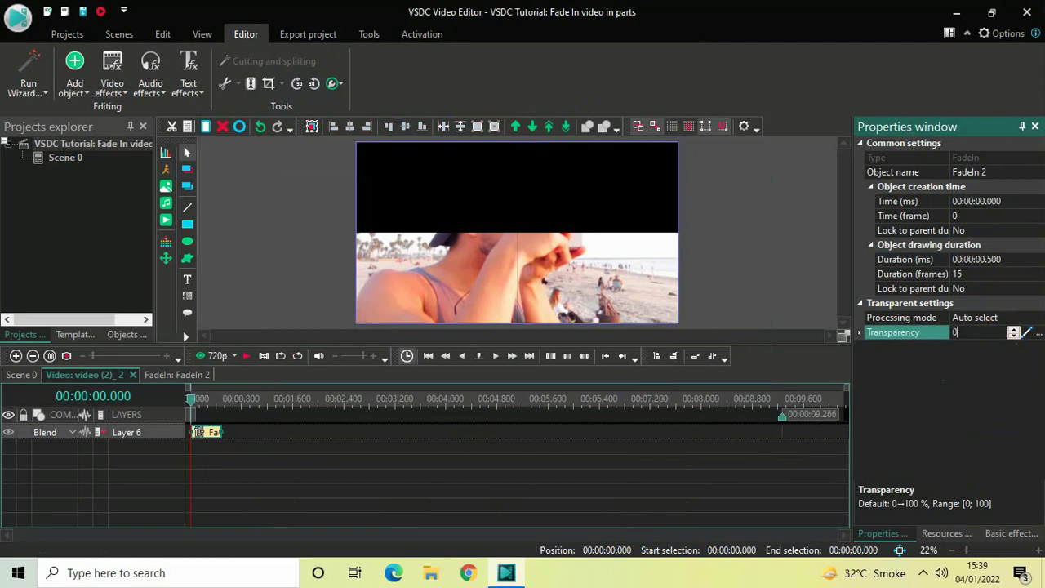
pyautogui.click(997, 333)
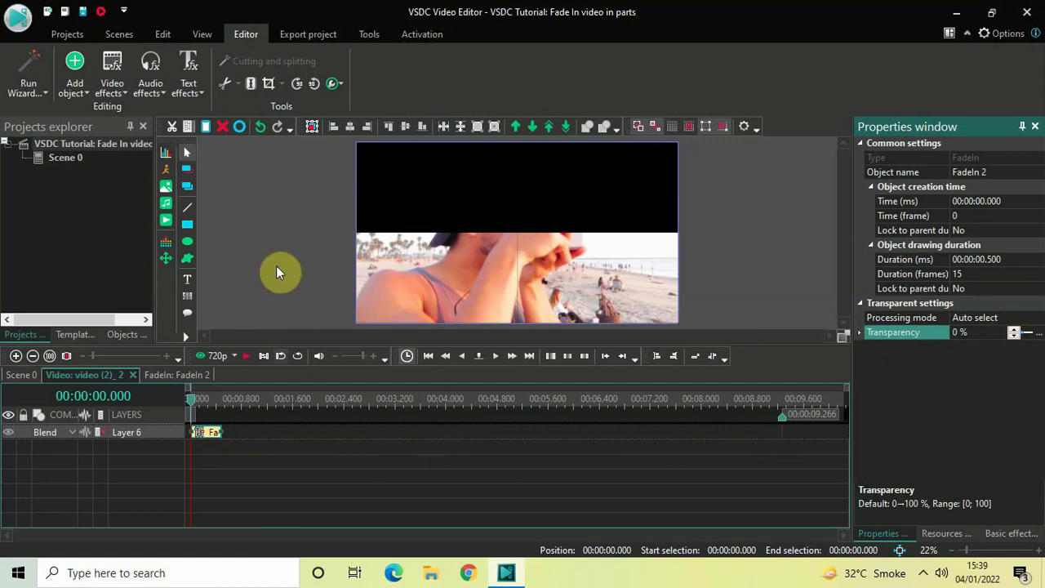
# Add a second Fade In effect inside the Layer 2 video and place it directly after the first, starting at 00:00:00.500.
pyautogui.click(110, 86)
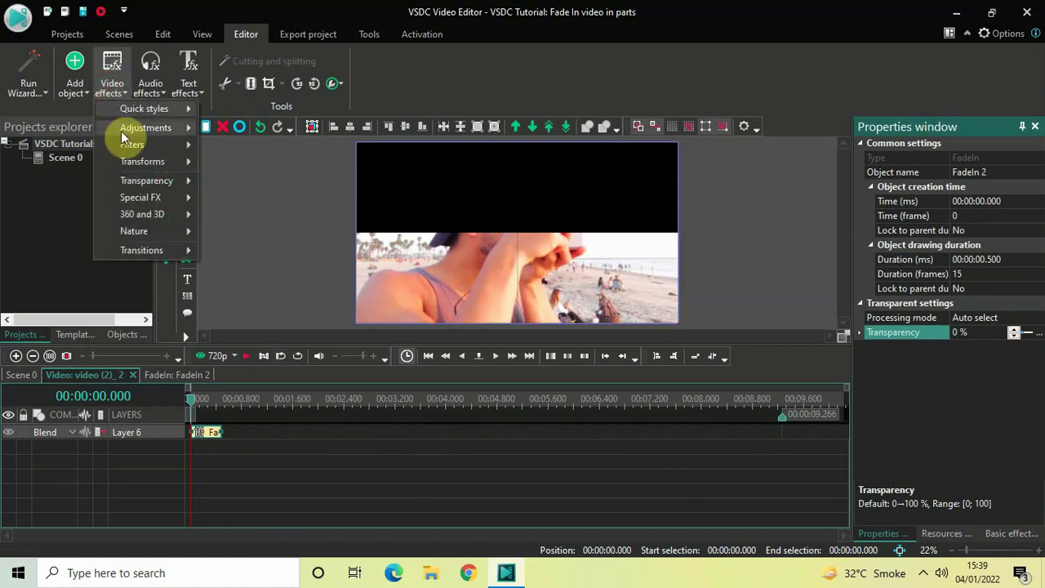
pyautogui.moveTo(155, 180)
pyautogui.click(250, 185)
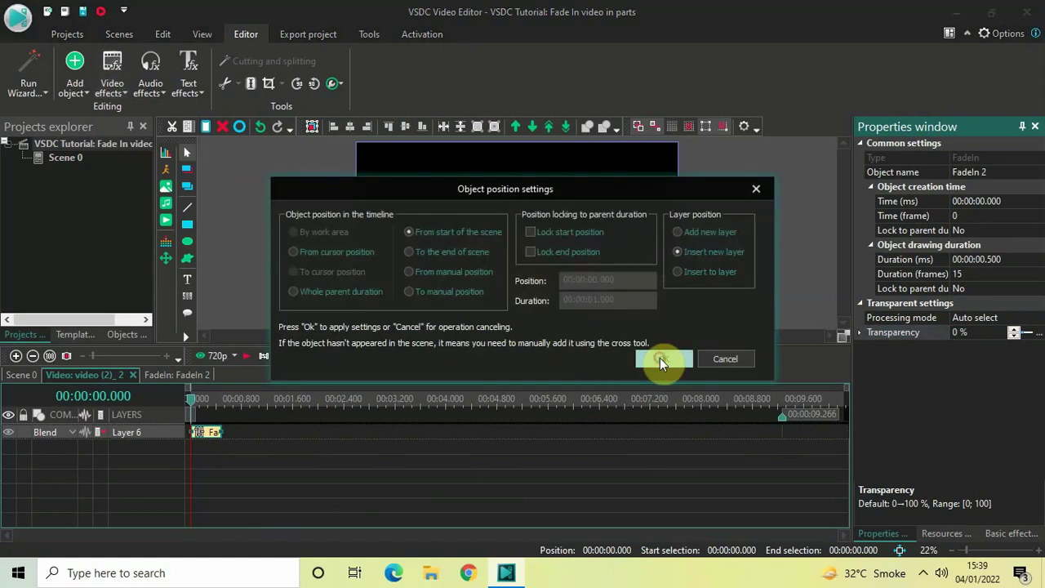
pyautogui.click(659, 359)
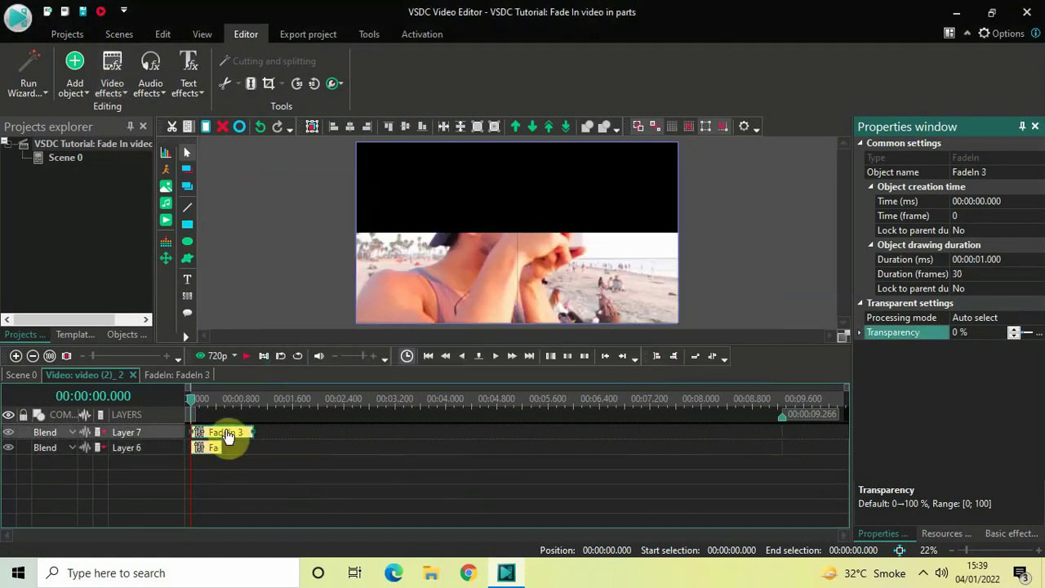
pyautogui.moveTo(228, 437); pyautogui.dragTo(236, 446)
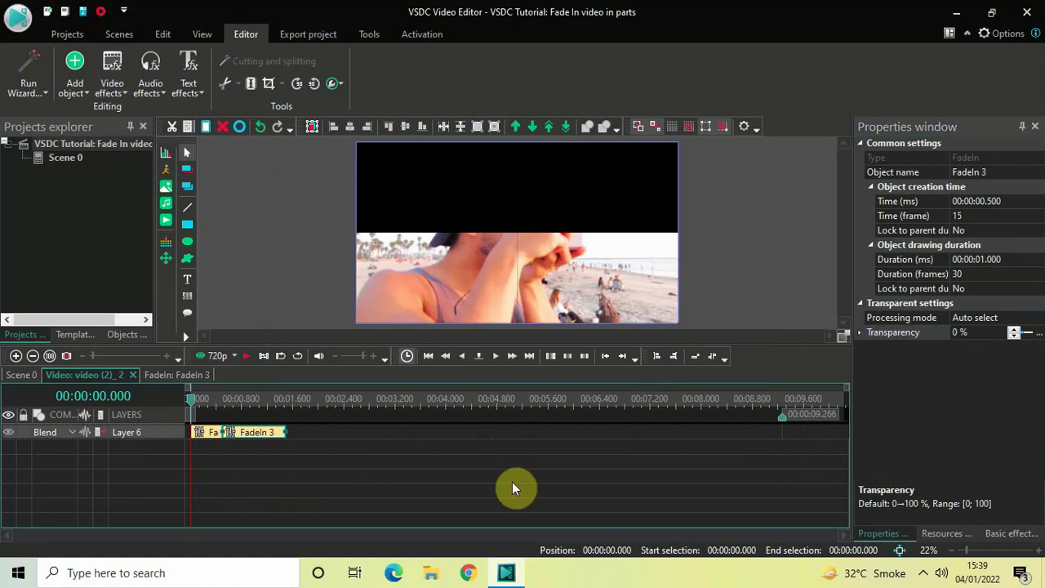
# Set the second Layer 2 fade-in effect to a duration of 00:00:00.500 and a transparency of 0; 100 %.
pyautogui.click(1020, 259)
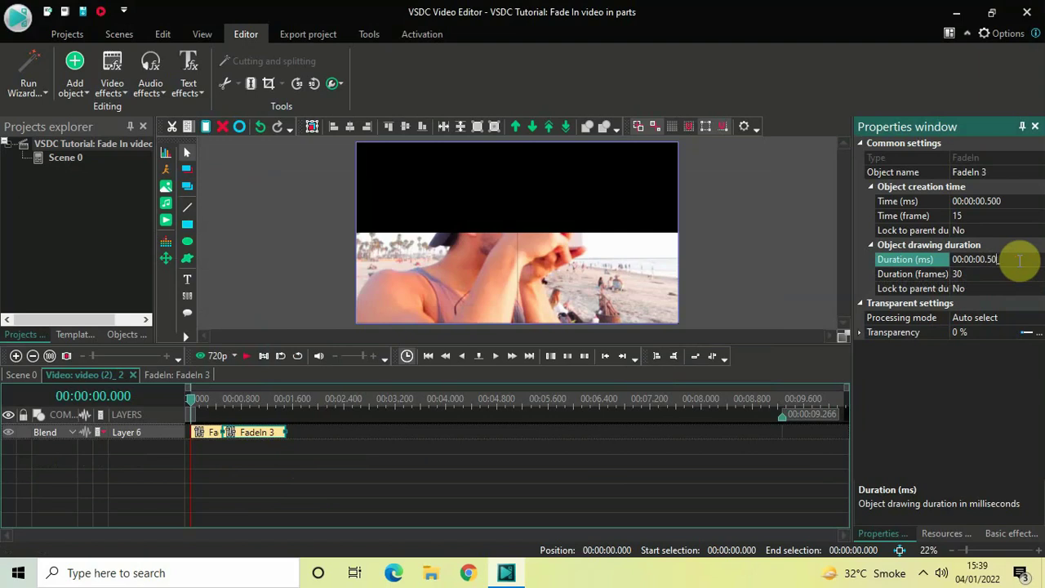
pyautogui.press('Return')
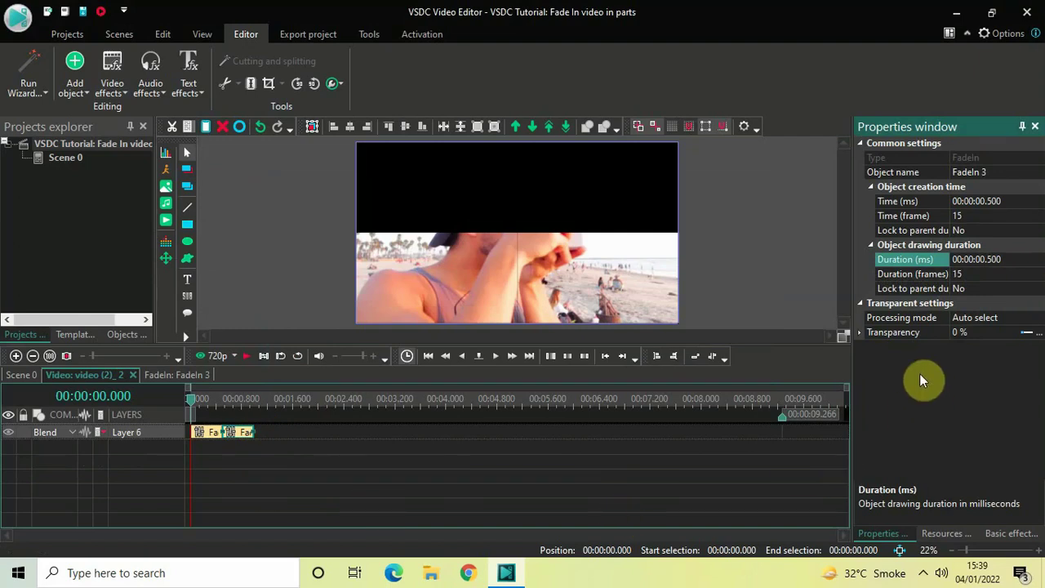
pyautogui.click(978, 334)
pyautogui.press('BackSpace')
pyautogui.press('BackSpace')
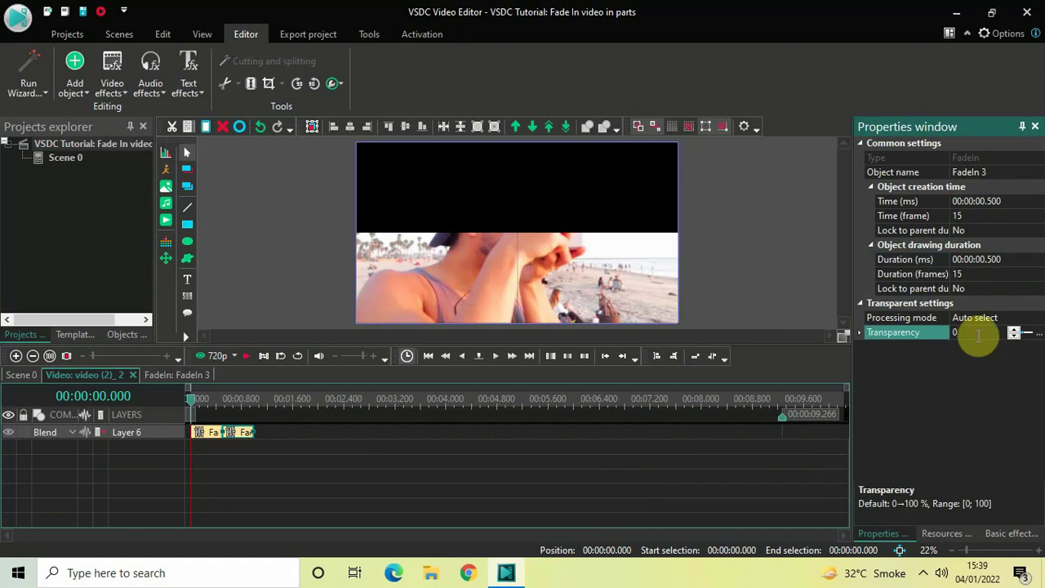
pyautogui.write(';100')
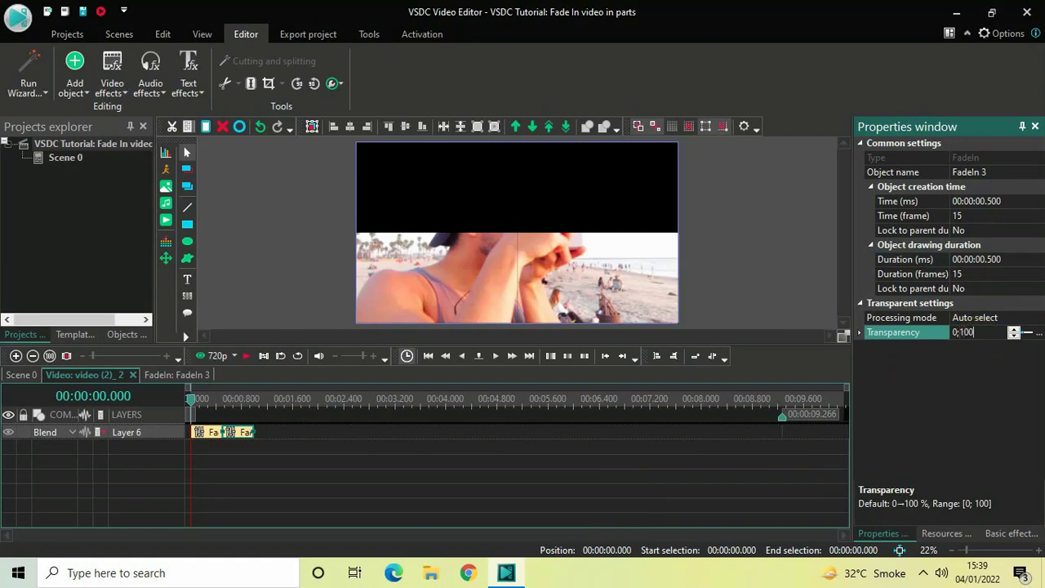
pyautogui.press('Return')
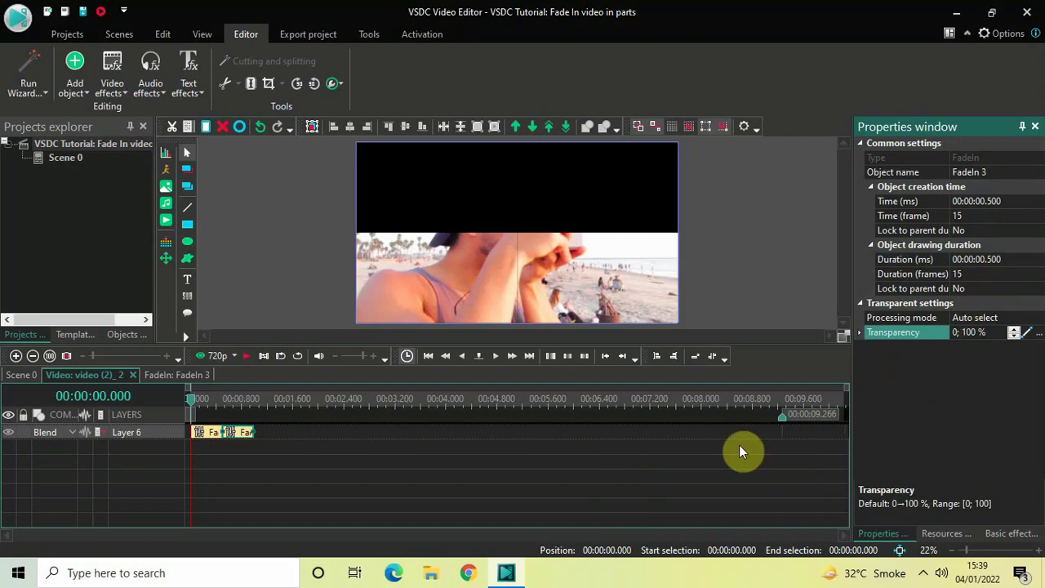
pyautogui.click(400, 480)
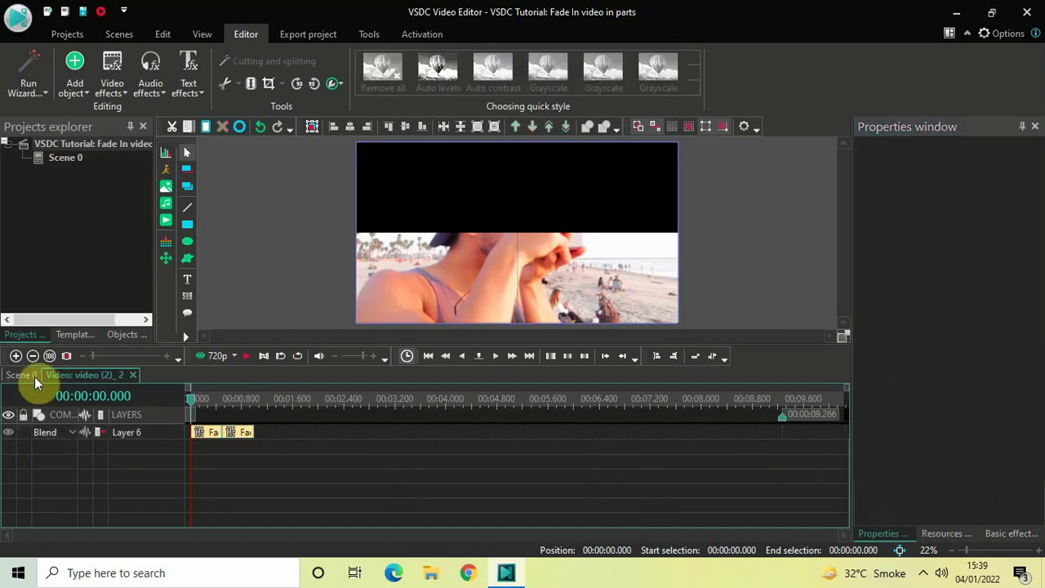
# Return to Scene 0 and add a Fade In transparency effect inside the Layer 3 video, from the start of the scene.
pyautogui.click(25, 376)
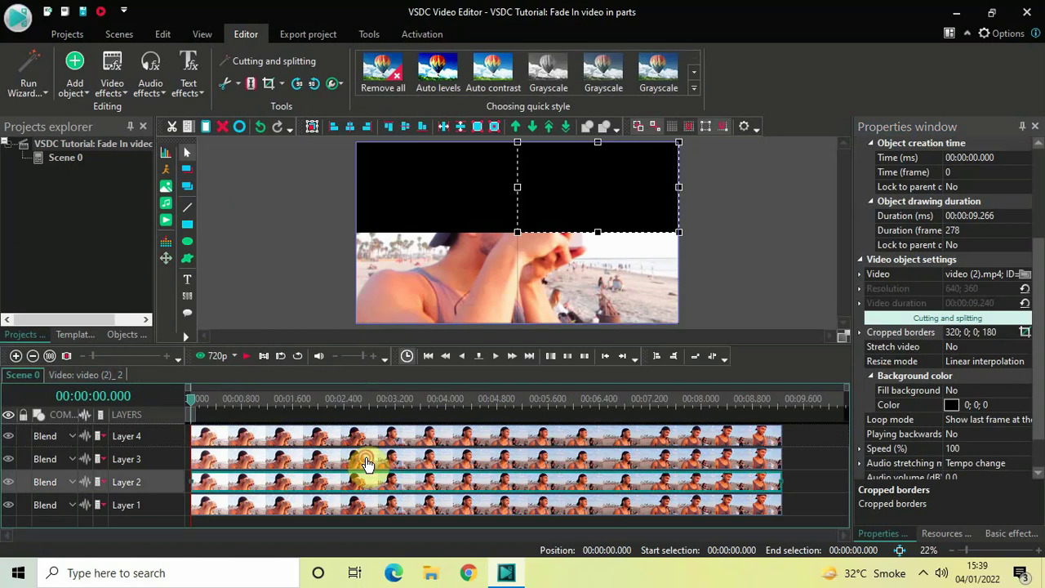
pyautogui.doubleClick(365, 464)
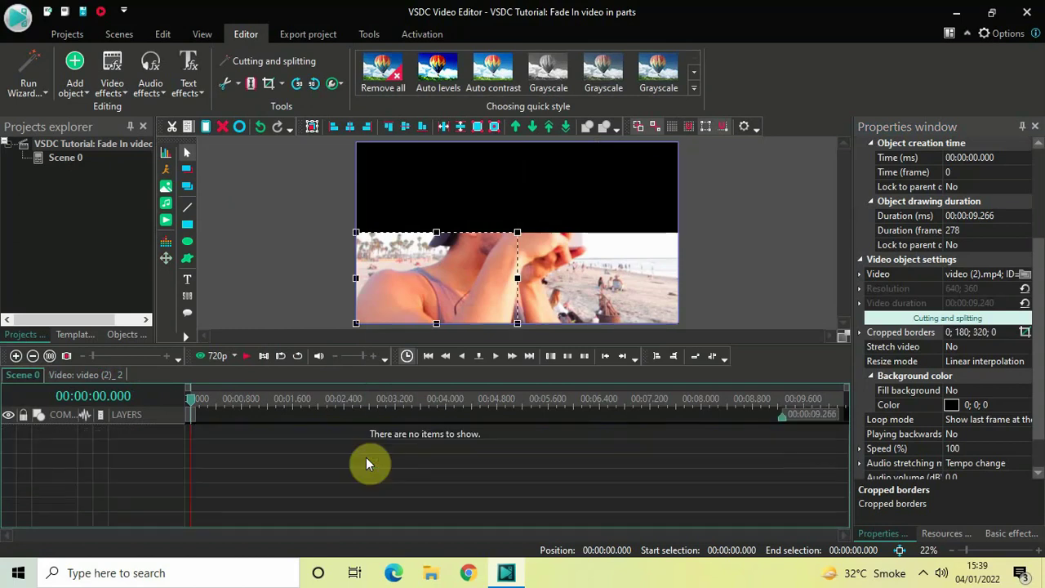
pyautogui.click(120, 92)
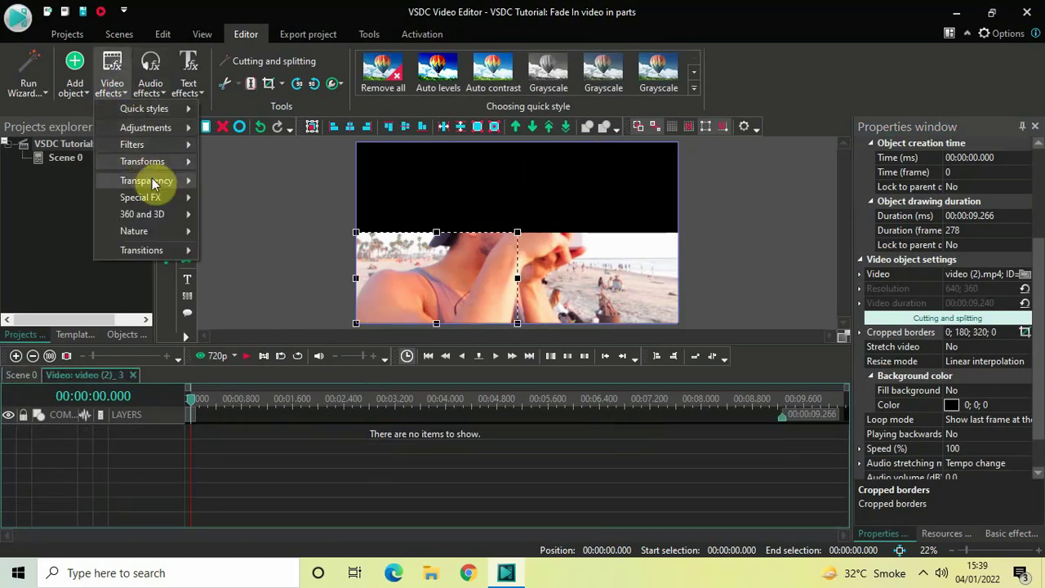
pyautogui.moveTo(152, 180)
pyautogui.click(240, 186)
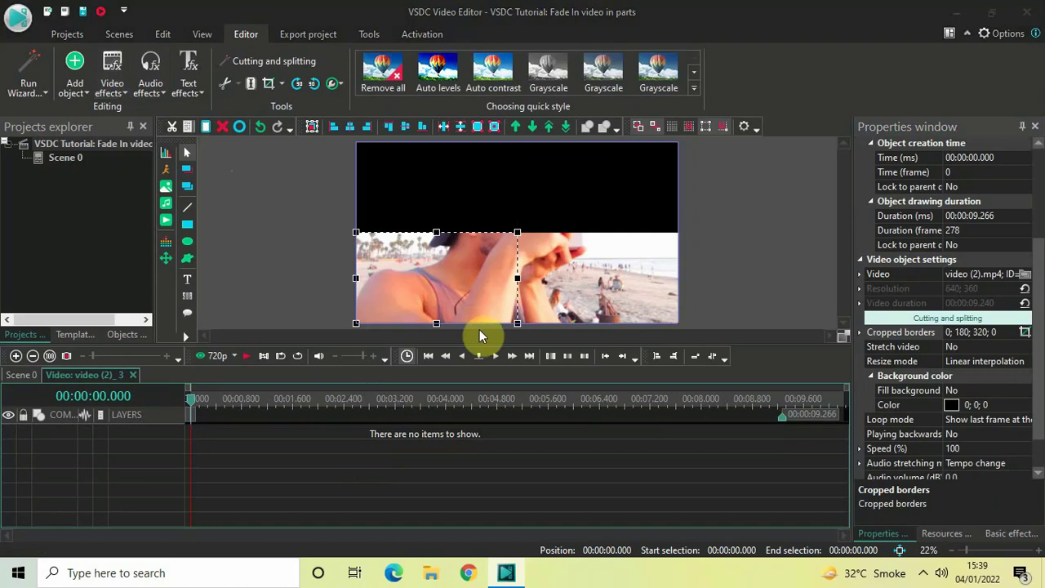
pyautogui.click(661, 359)
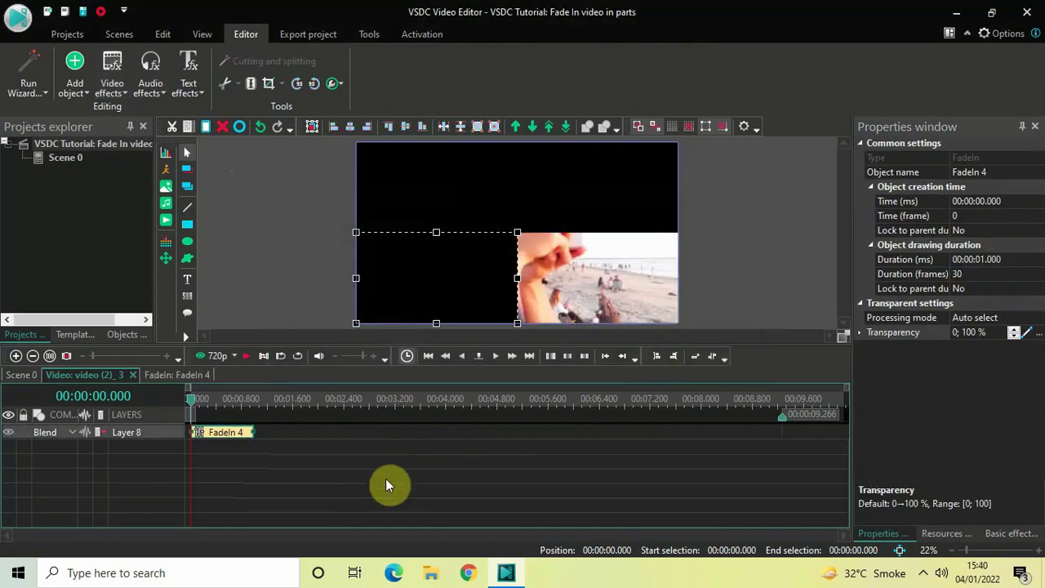
# Set the Layer 3 video's fade-in duration to 00:00:00.500.
pyautogui.click(1015, 261)
pyautogui.press('BackSpace')
pyautogui.press('BackSpace')
pyautogui.press('BackSpace')
pyautogui.press('BackSpace')
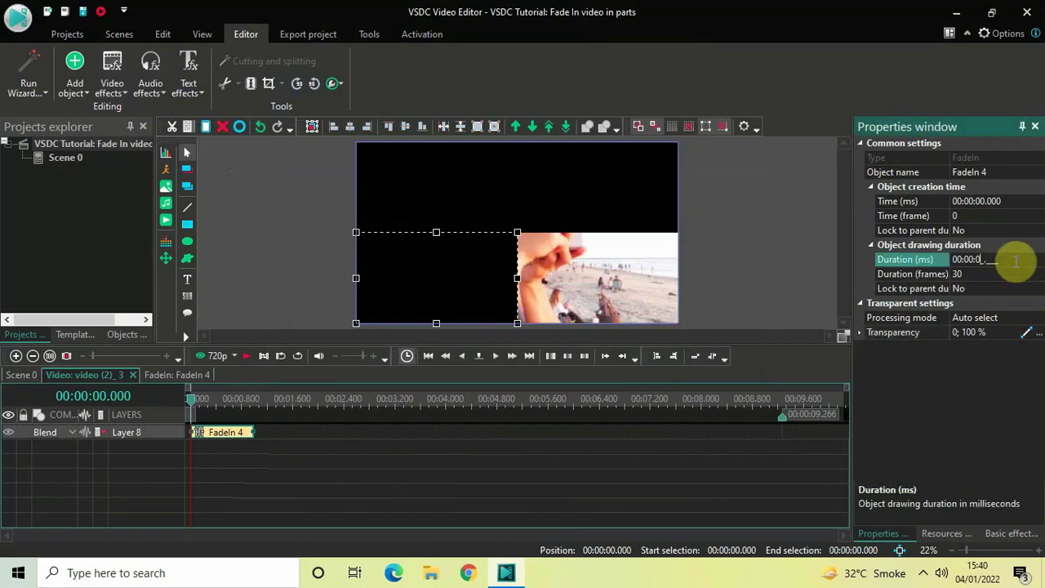
pyautogui.write('0500')
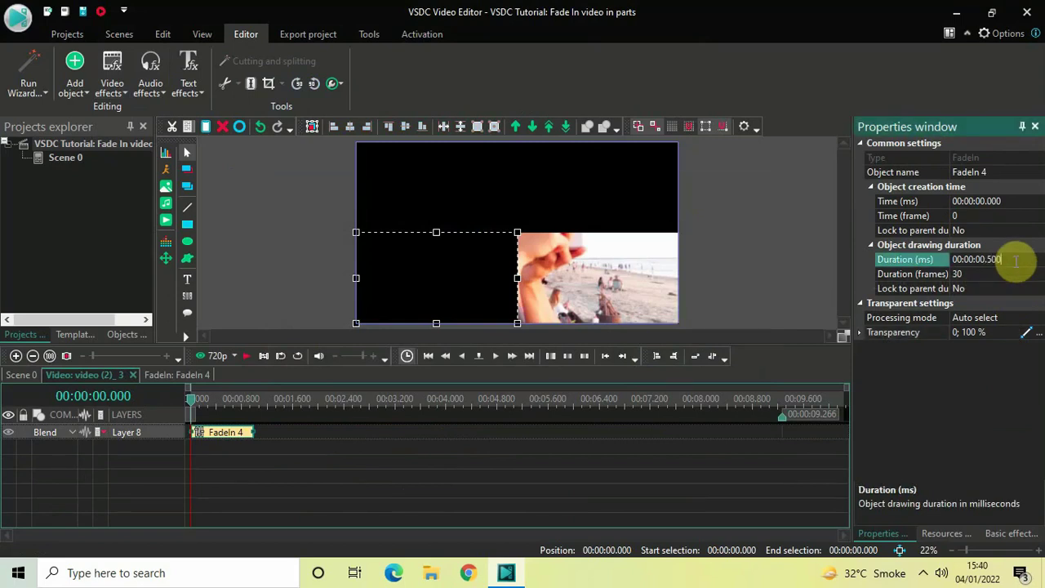
pyautogui.press('Return')
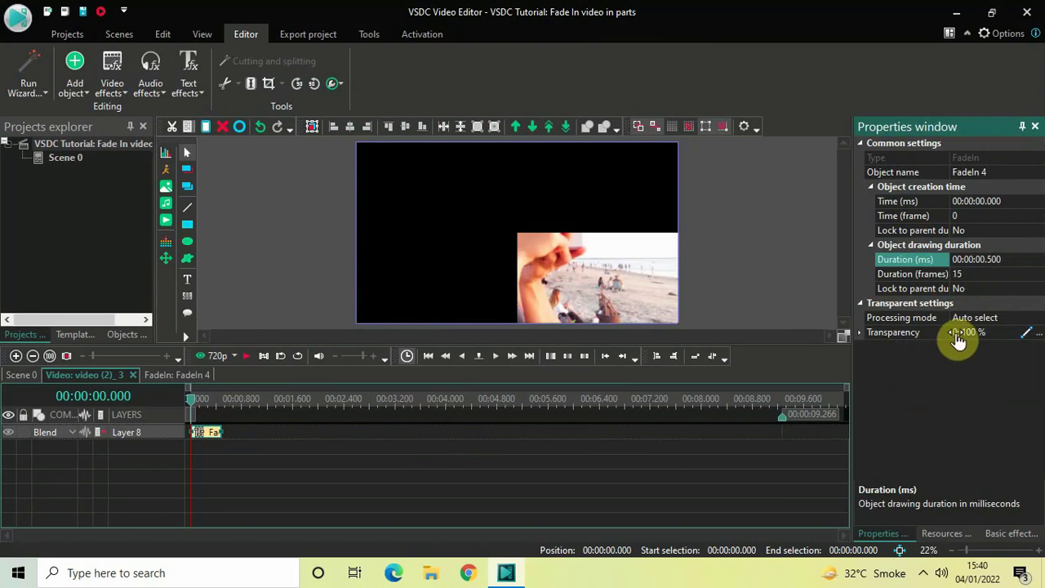
# Set the transparency of the Layer 3 video's fade-in effect to a constant 0 %.
pyautogui.click(998, 332)
pyautogui.click(997, 333)
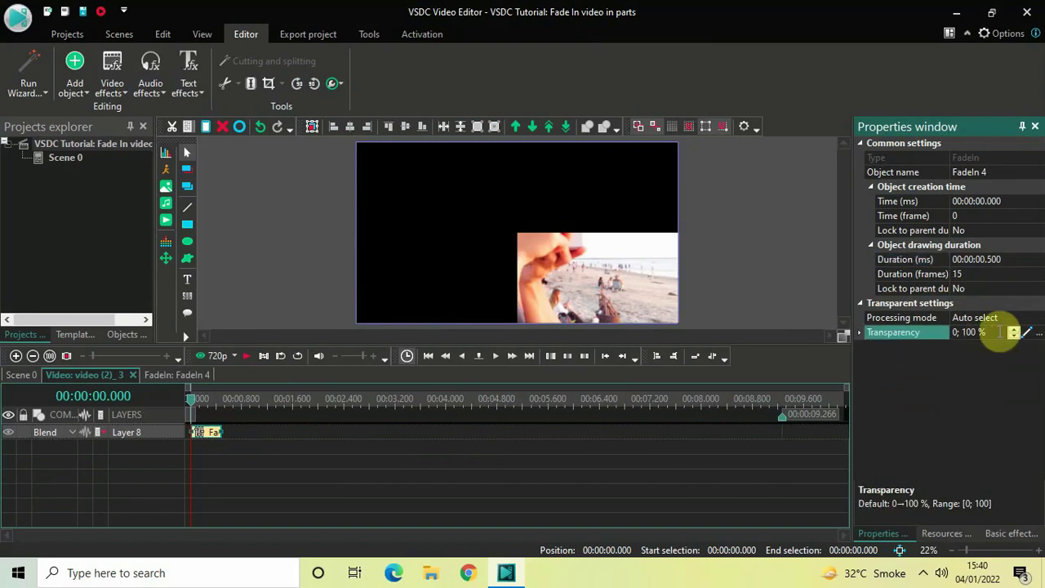
pyautogui.doubleClick(997, 333)
pyautogui.press('BackSpace')
pyautogui.write('0')
pyautogui.press('Return')
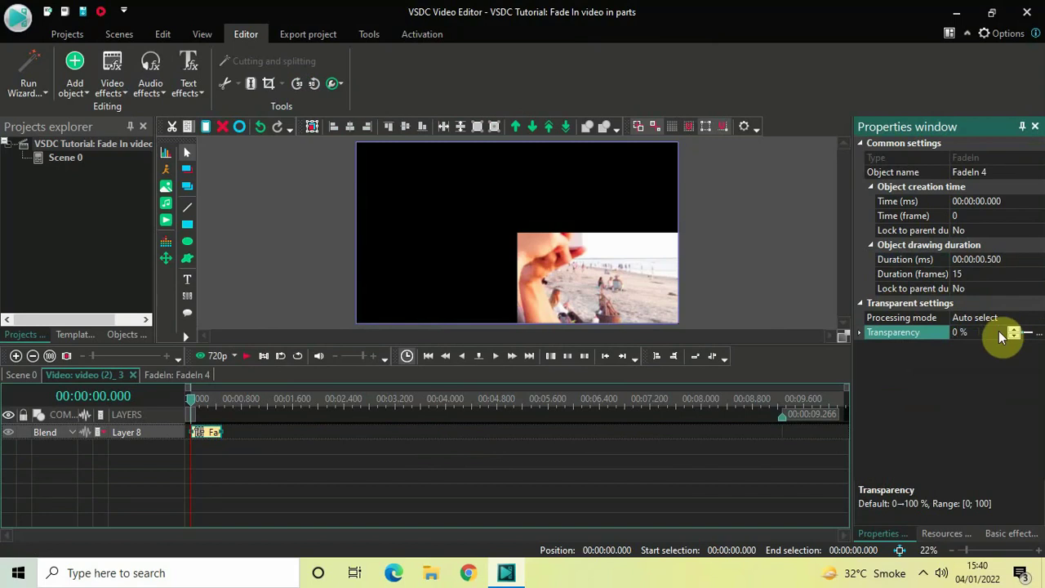
# Copy the Layer 3 video's fade-in effect twice and line the copies up after it, starting at 00:00:00.500 and 00:00:01.000.
pyautogui.click(206, 437)
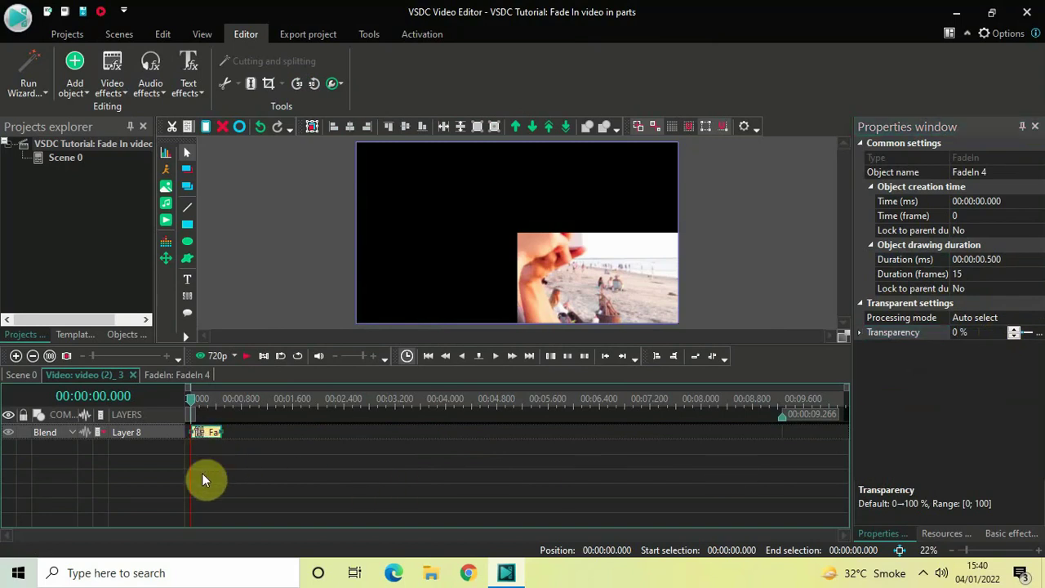
pyautogui.hotkey('ctrl', 'v')
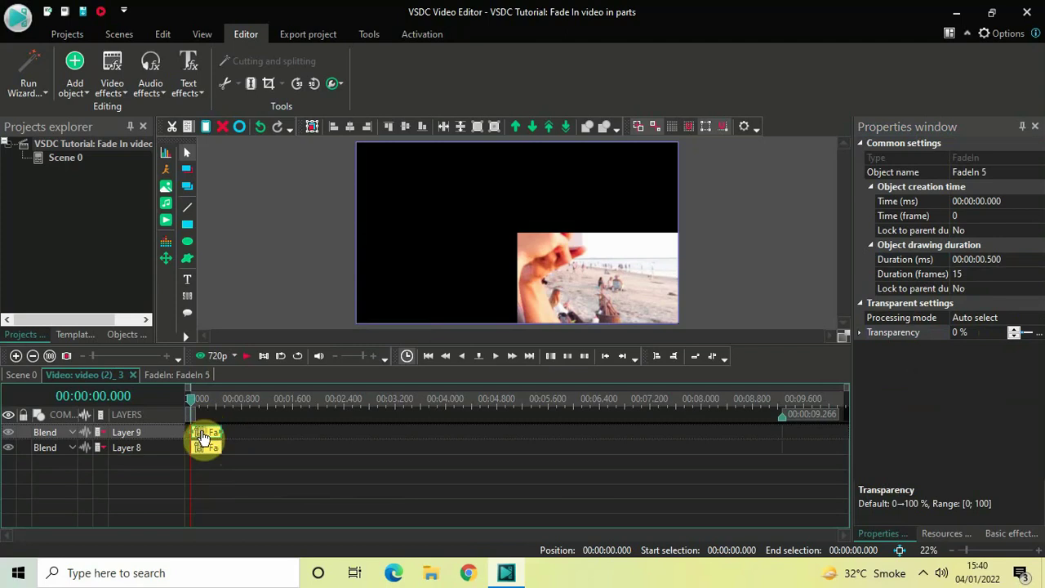
pyautogui.moveTo(204, 438); pyautogui.dragTo(215, 448)
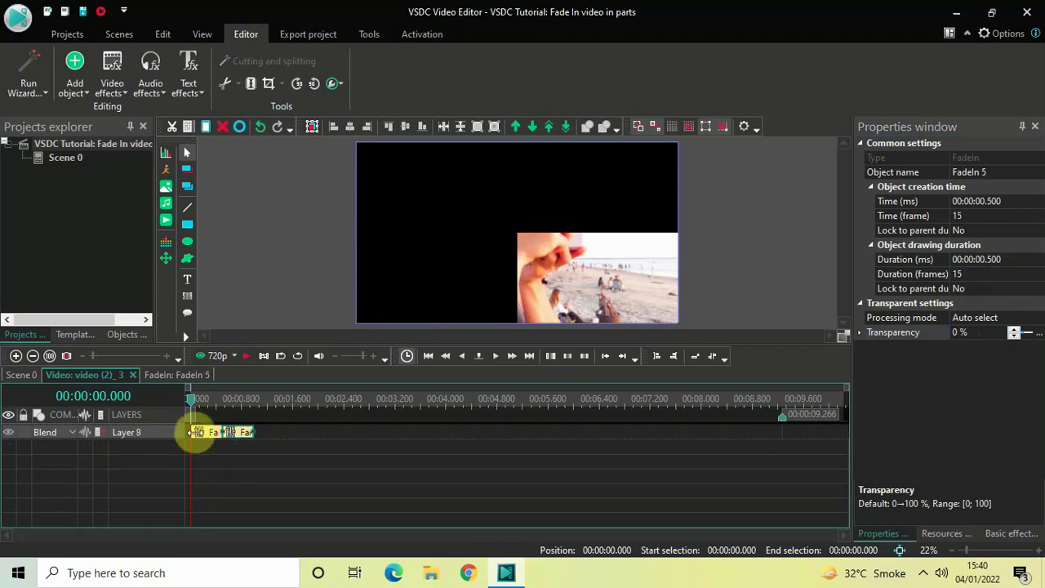
pyautogui.click(213, 464)
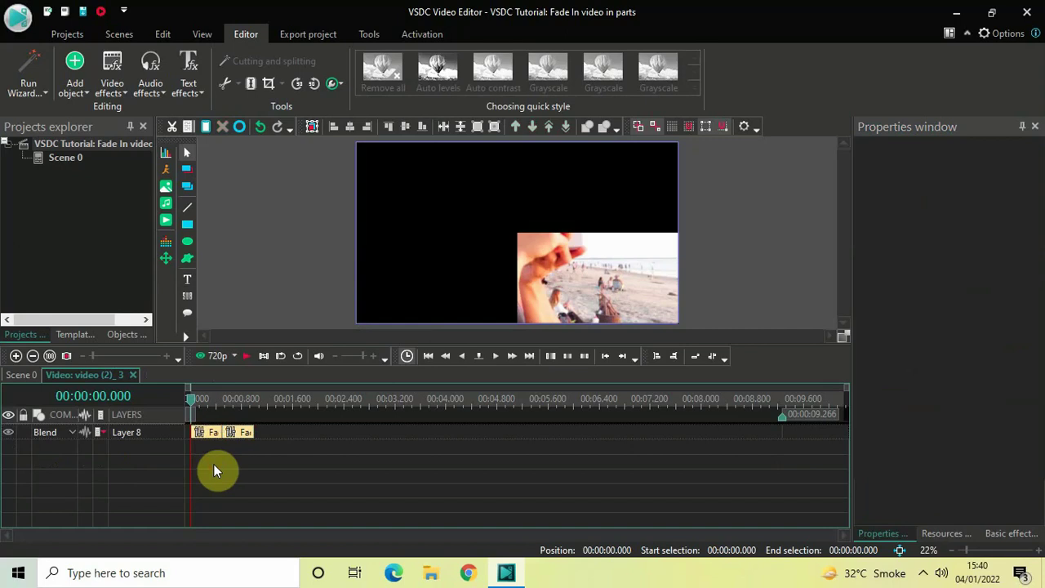
pyautogui.hotkey('ctrl', 'v')
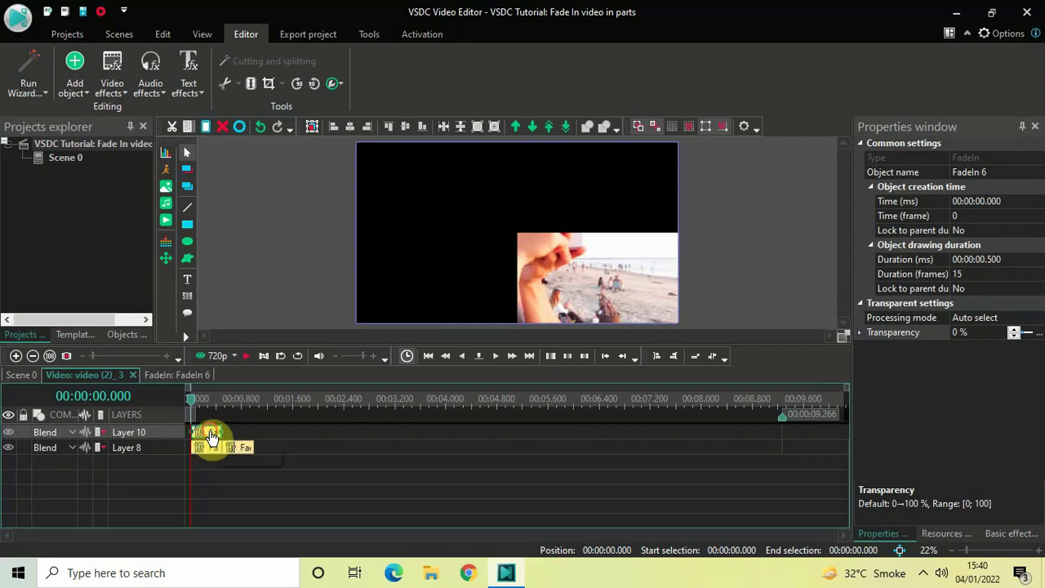
pyautogui.moveTo(210, 435); pyautogui.dragTo(235, 449)
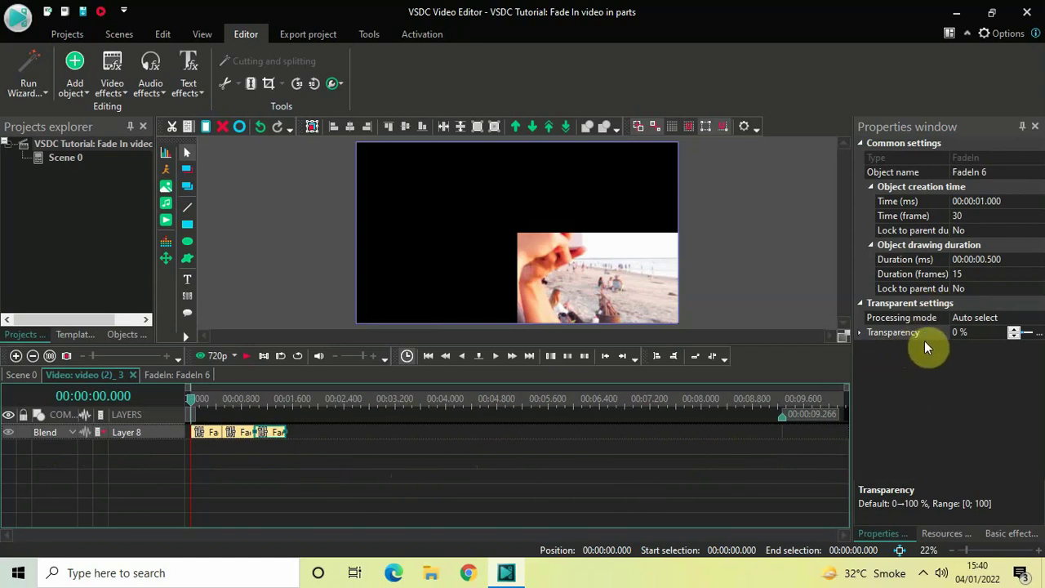
# Set the transparency of the third fade-in effect in the Layer 3 video to 0; 100 %.
pyautogui.click(979, 333)
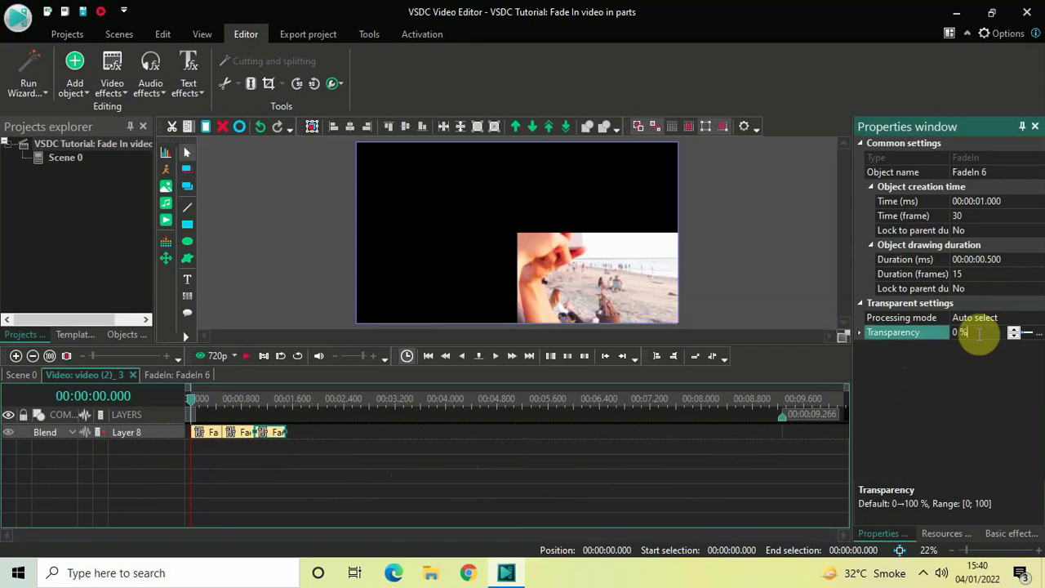
pyautogui.press('BackSpace')
pyautogui.press('BackSpace')
pyautogui.write(';100')
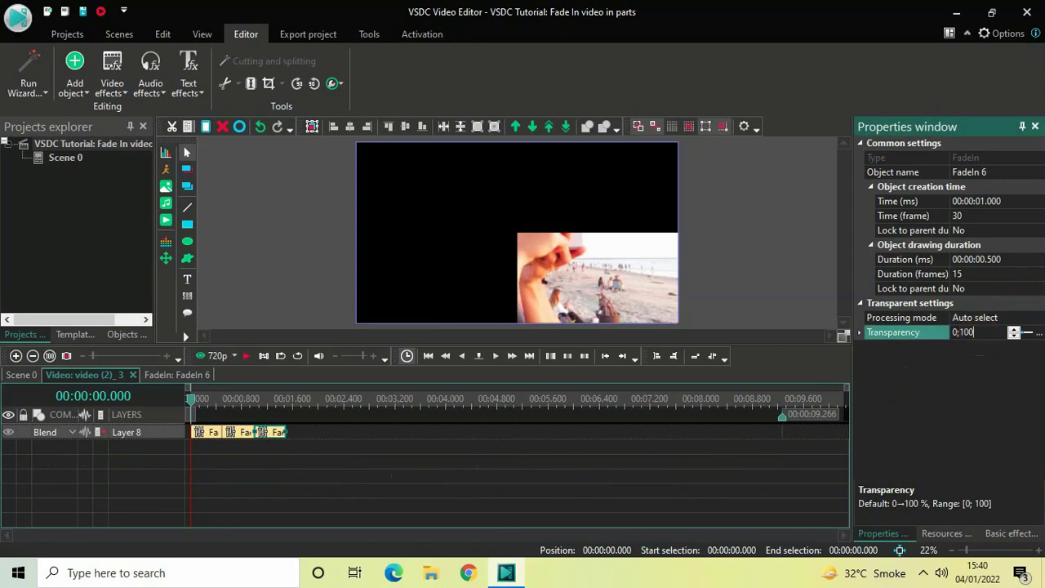
pyautogui.press('Return')
# Return to Scene 0 and add a Fade In transparency effect inside the Layer 4 video, on a new layer from the start of the scene.
pyautogui.click(22, 375)
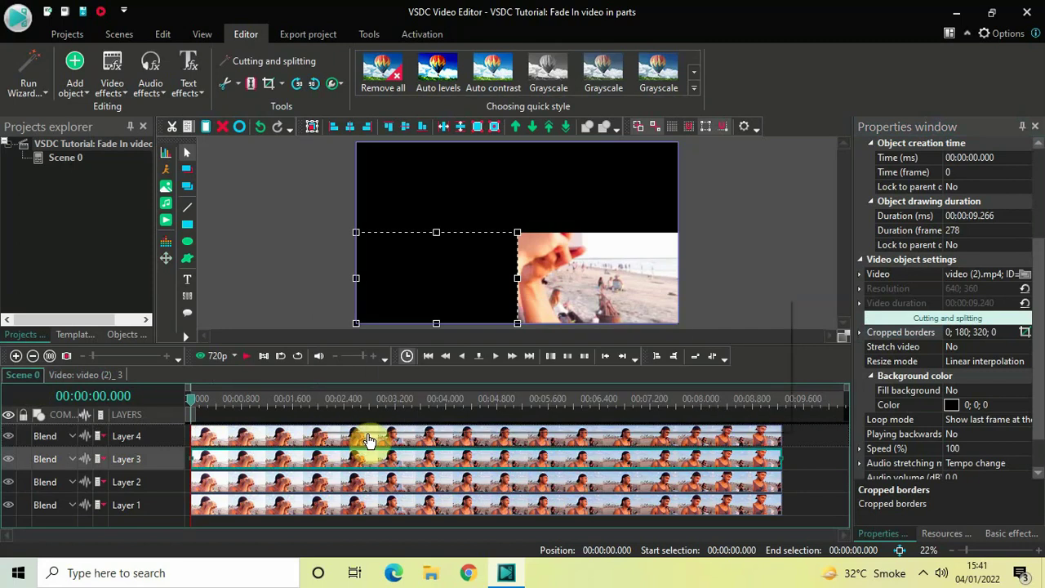
pyautogui.doubleClick(368, 436)
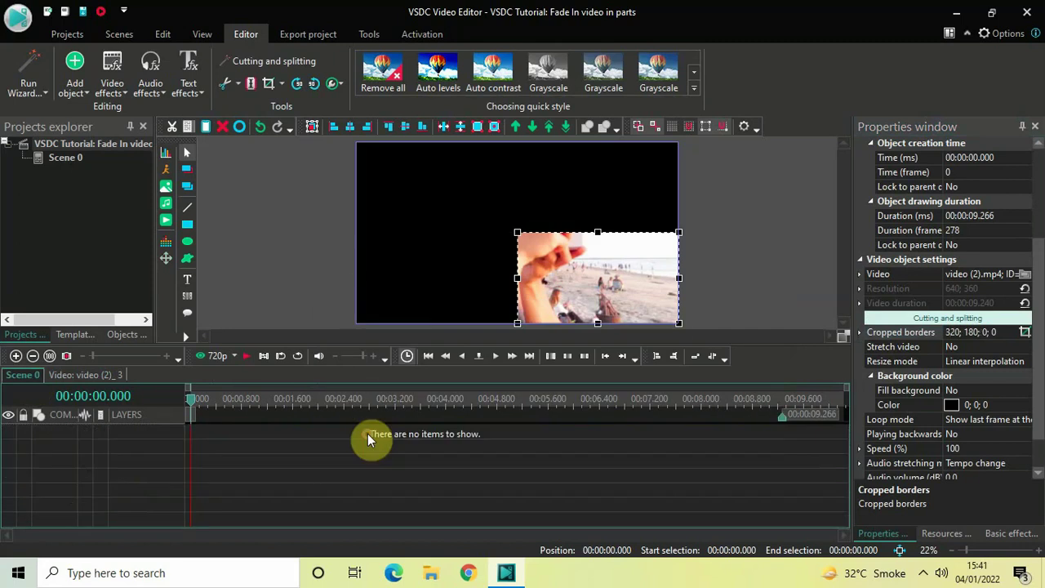
pyautogui.click(111, 84)
pyautogui.moveTo(201, 179)
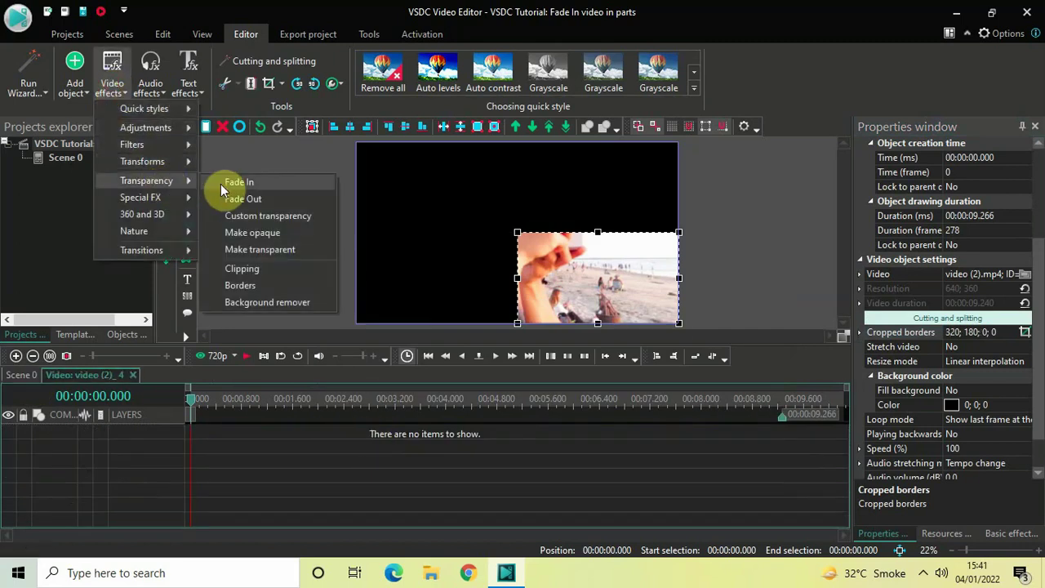
pyautogui.click(243, 190)
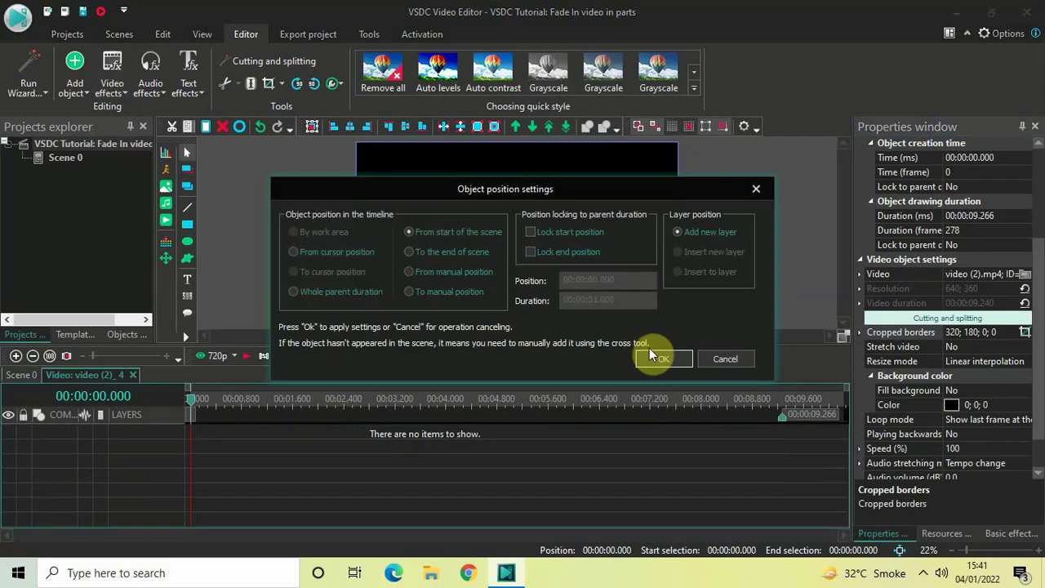
pyautogui.click(662, 361)
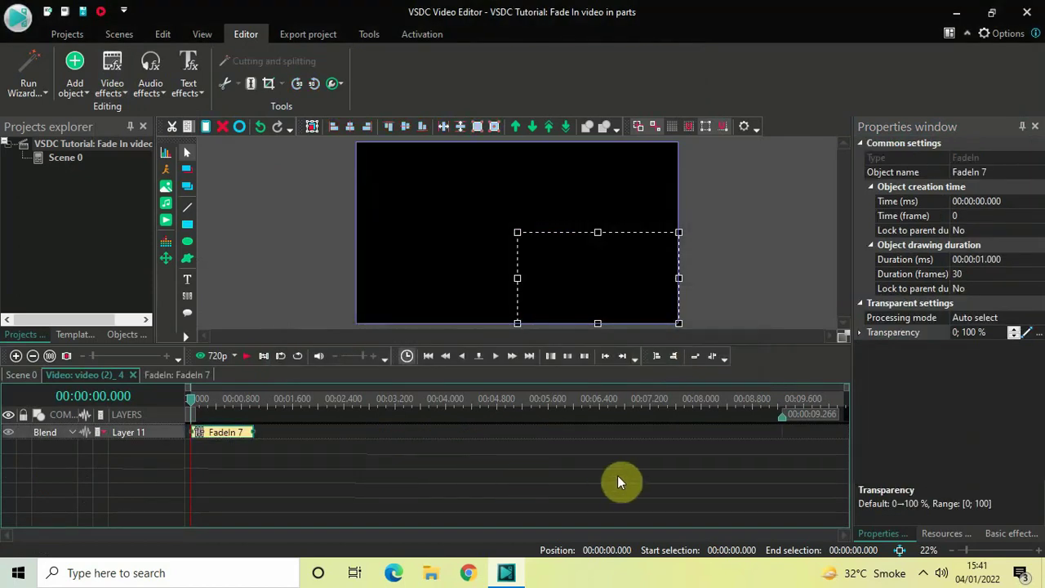
# Set the Layer 4 video's fade-in duration to 00:00:00.500.
pyautogui.click(1010, 259)
pyautogui.press('BackSpace')
pyautogui.press('BackSpace')
pyautogui.press('BackSpace')
pyautogui.press('BackSpace')
pyautogui.press('BackSpace')
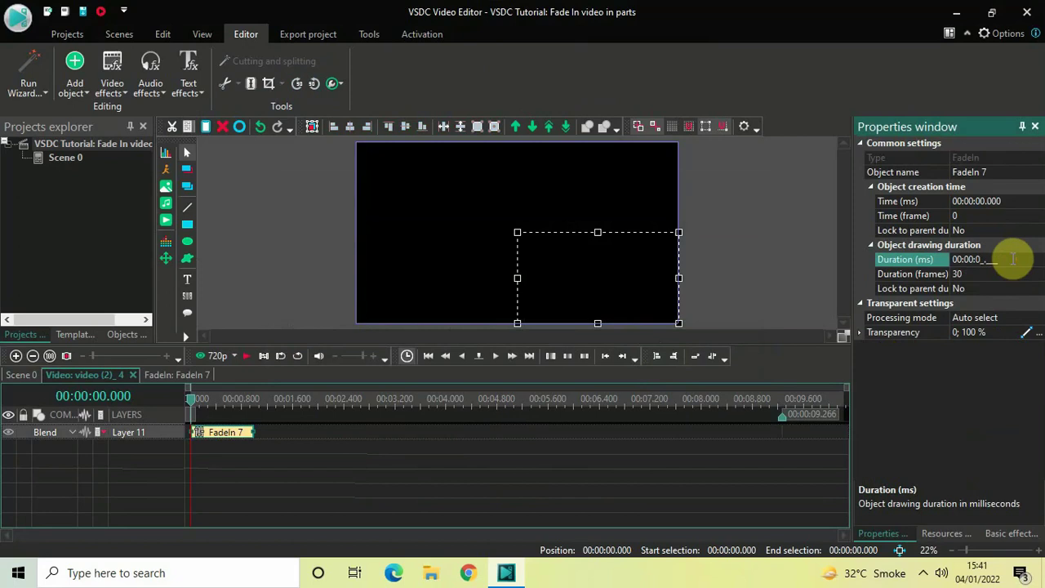
pyautogui.write('0500')
pyautogui.press('Return')
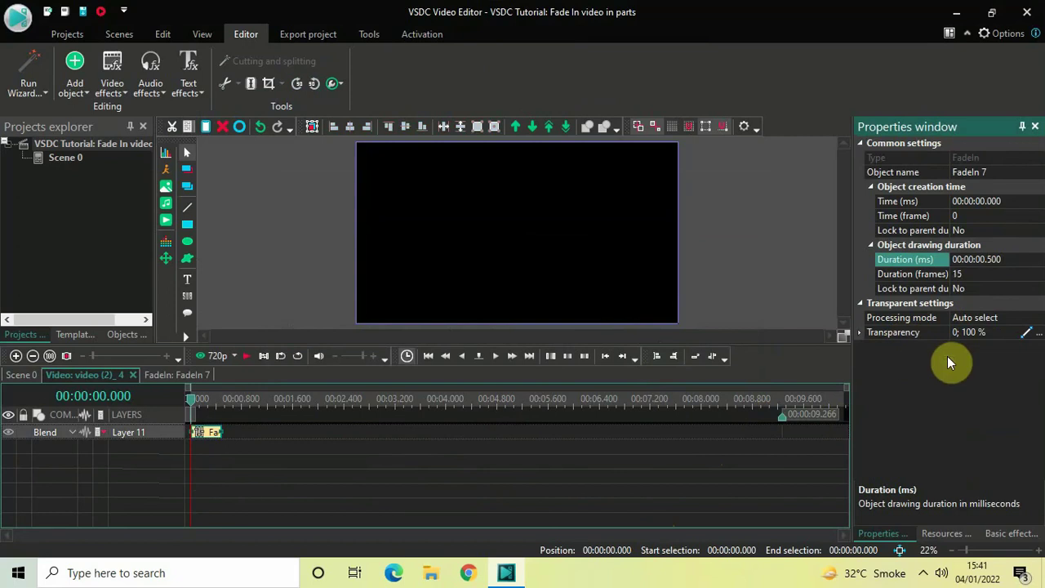
# Set the transparency of the Layer 4 video's first fade-in effect to a constant 0 %.
pyautogui.click(1000, 335)
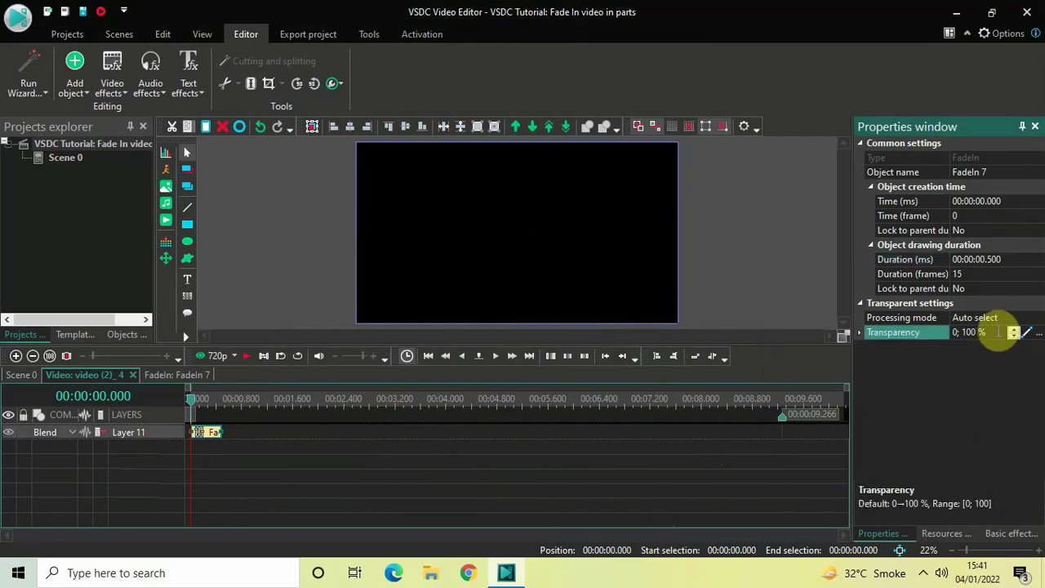
pyautogui.hotkey('ctrl', 'a')
pyautogui.press('BackSpace')
pyautogui.write('0')
pyautogui.press('Return')
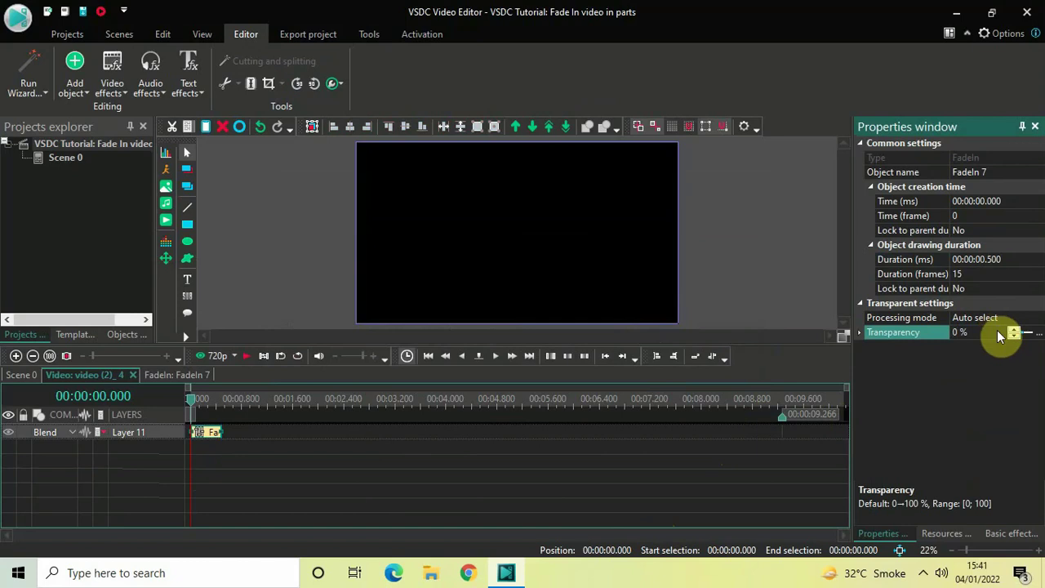
# Copy the Layer 4 video's fade-in effect three times and line the copies up after it, starting at 00:00:00.500, 00:00:01.000 and 00:00:01.500.
pyautogui.click(209, 437)
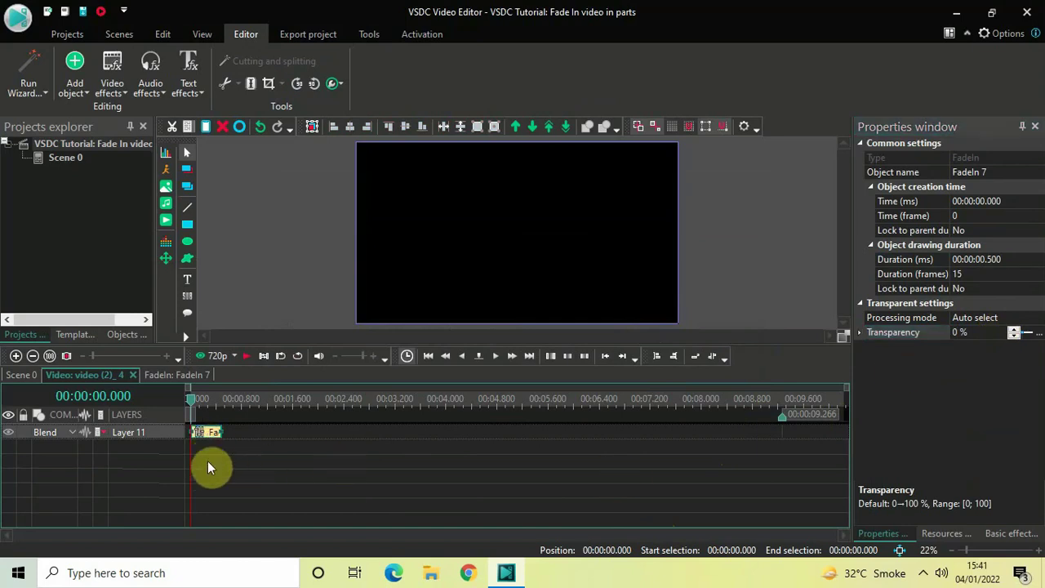
pyautogui.hotkey('ctrl', 'v')
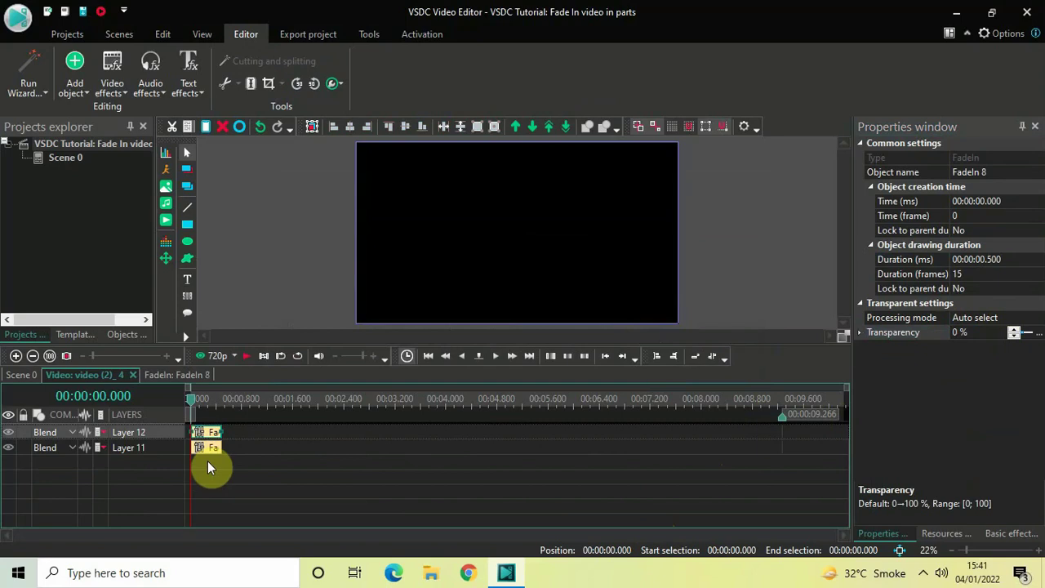
pyautogui.moveTo(207, 434); pyautogui.dragTo(221, 447)
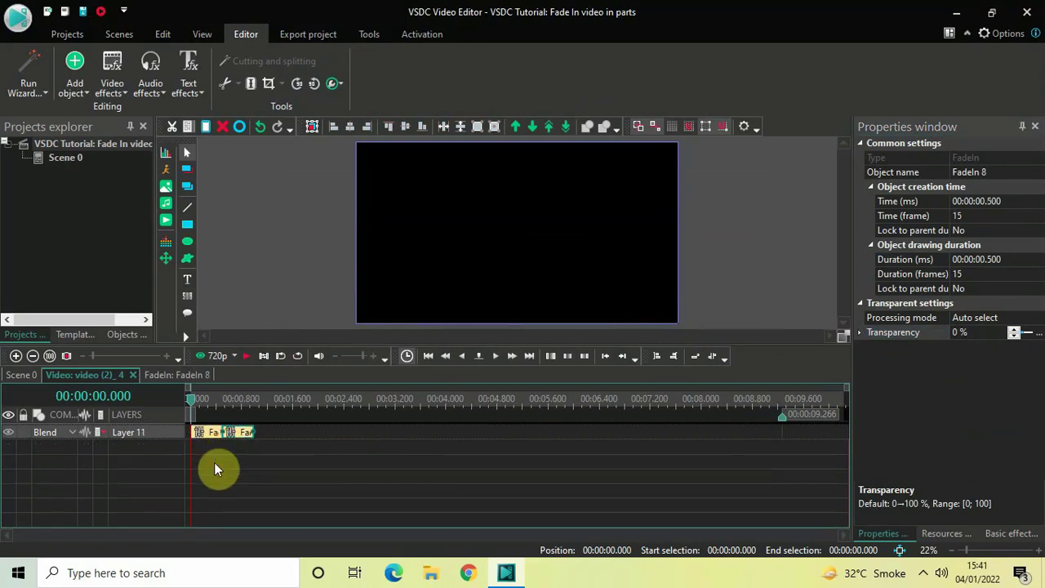
pyautogui.hotkey('ctrl', 'v')
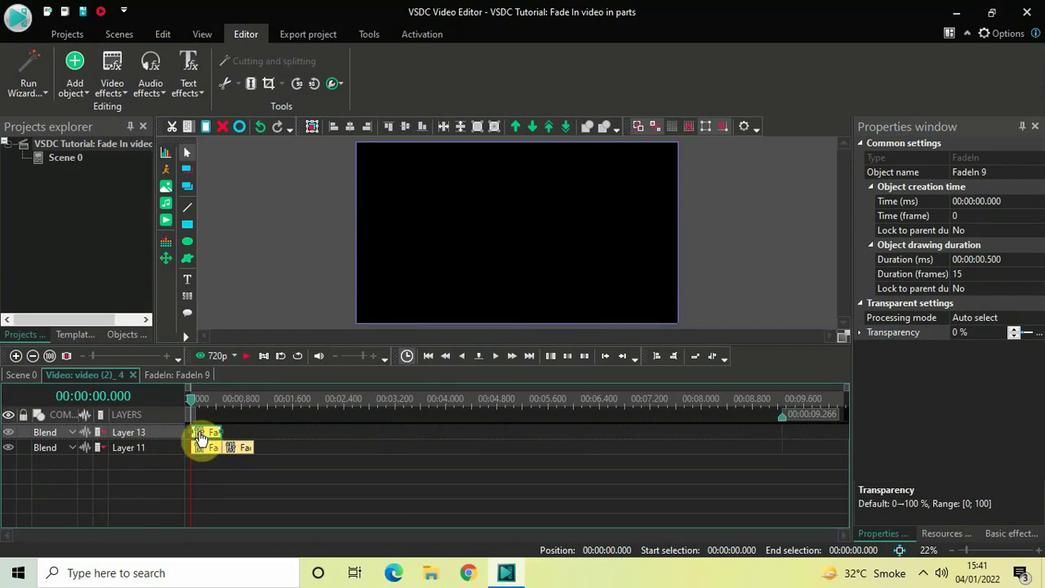
pyautogui.moveTo(200, 432); pyautogui.dragTo(226, 444)
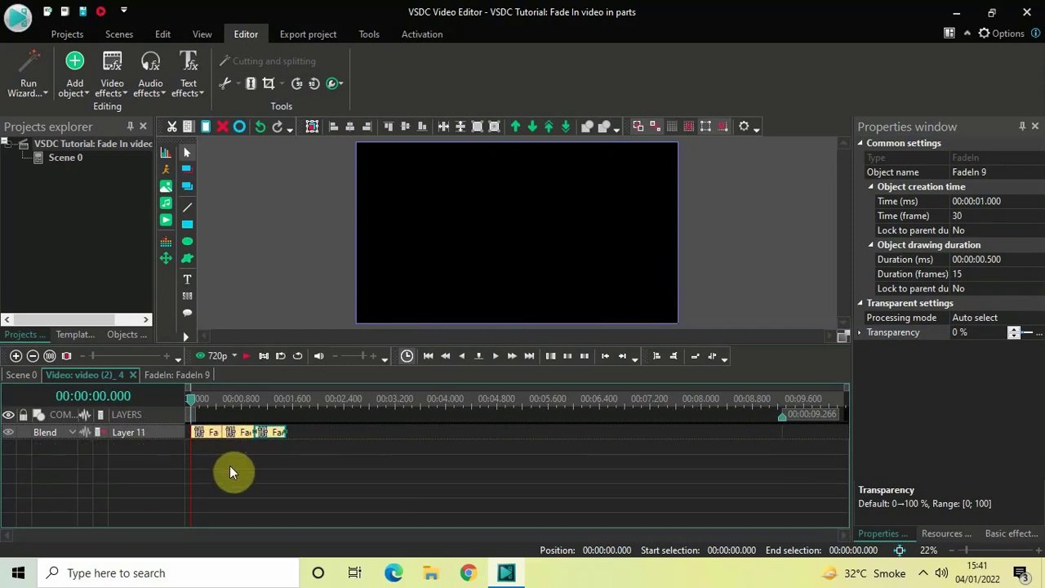
pyautogui.hotkey('ctrl', 'v')
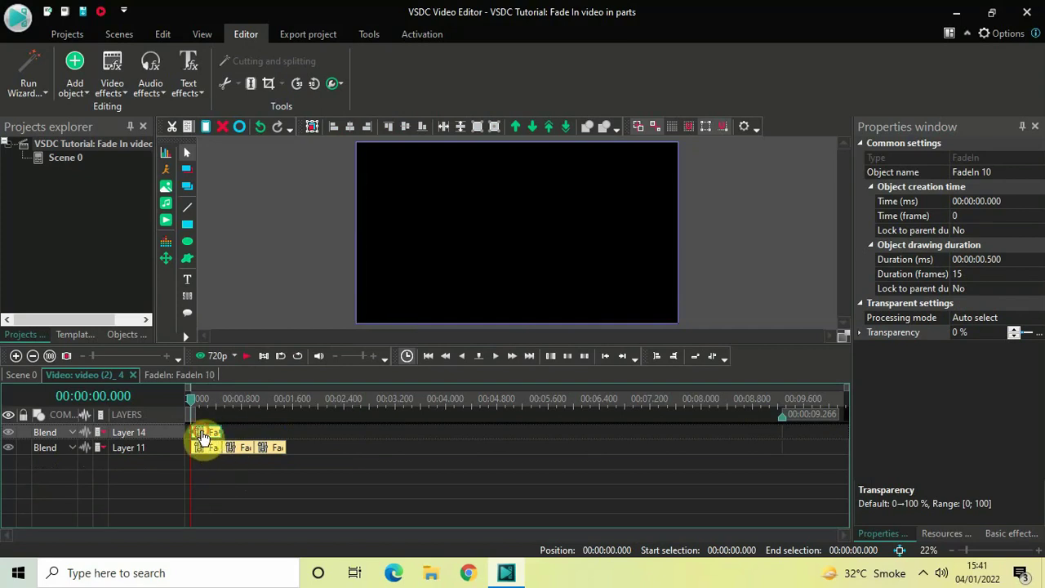
pyautogui.moveTo(203, 437); pyautogui.dragTo(240, 441)
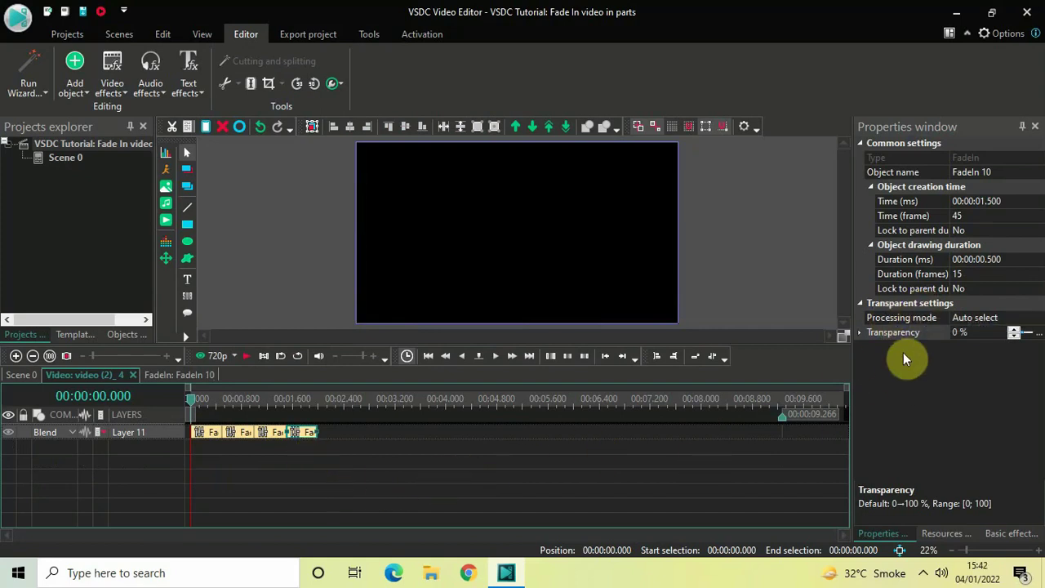
# Set the transparency of the fourth fade-in effect in the Layer 4 video to 0; 100 %.
pyautogui.click(978, 333)
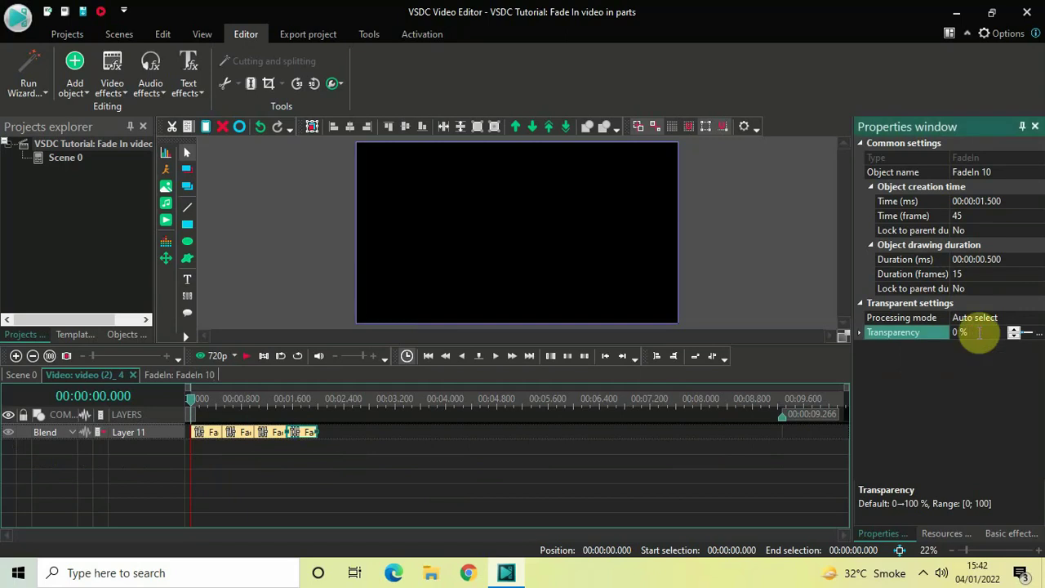
pyautogui.press('BackSpace')
pyautogui.press('BackSpace')
pyautogui.write(';100')
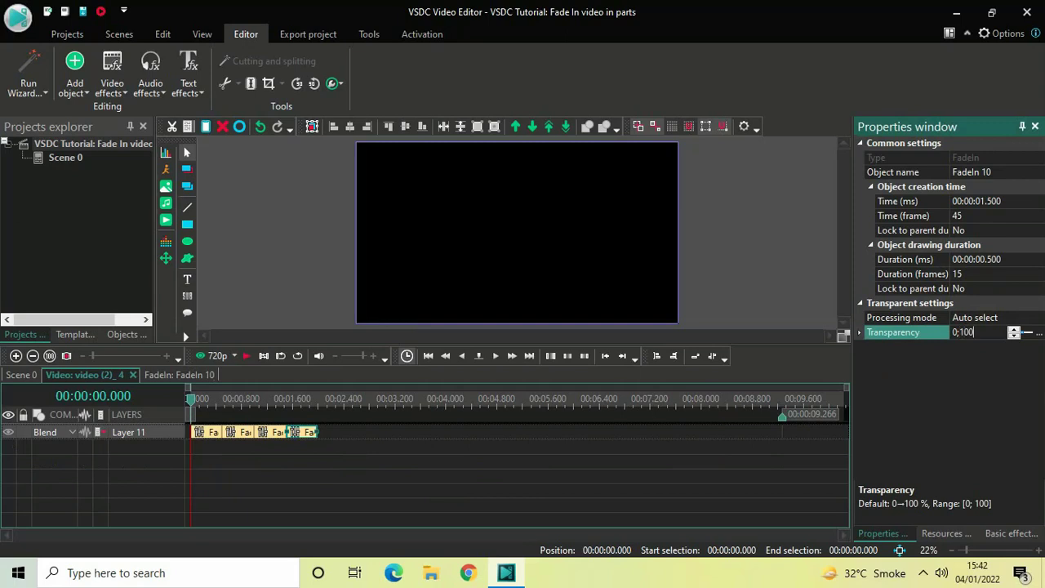
pyautogui.press('Return')
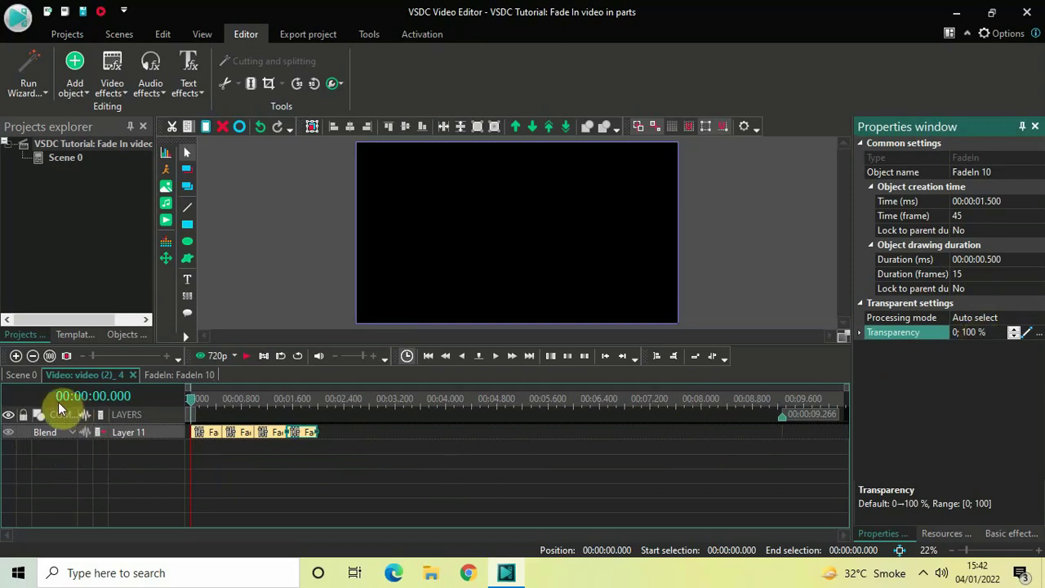
# Return to Scene 0 and play the preview repeatedly from the start to check the staggered fade-in of the four quarters.
pyautogui.click(20, 377)
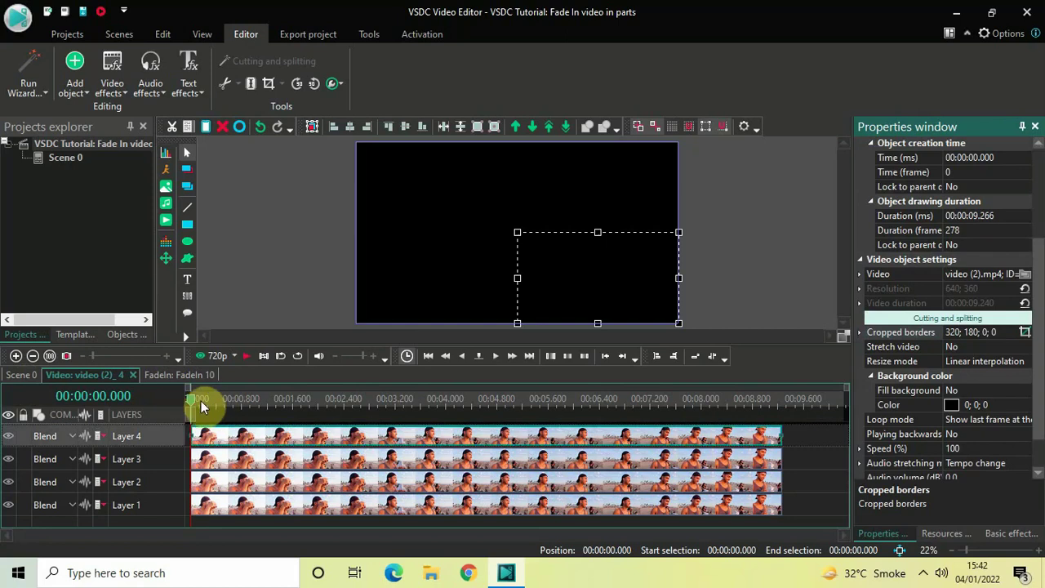
pyautogui.click(223, 268)
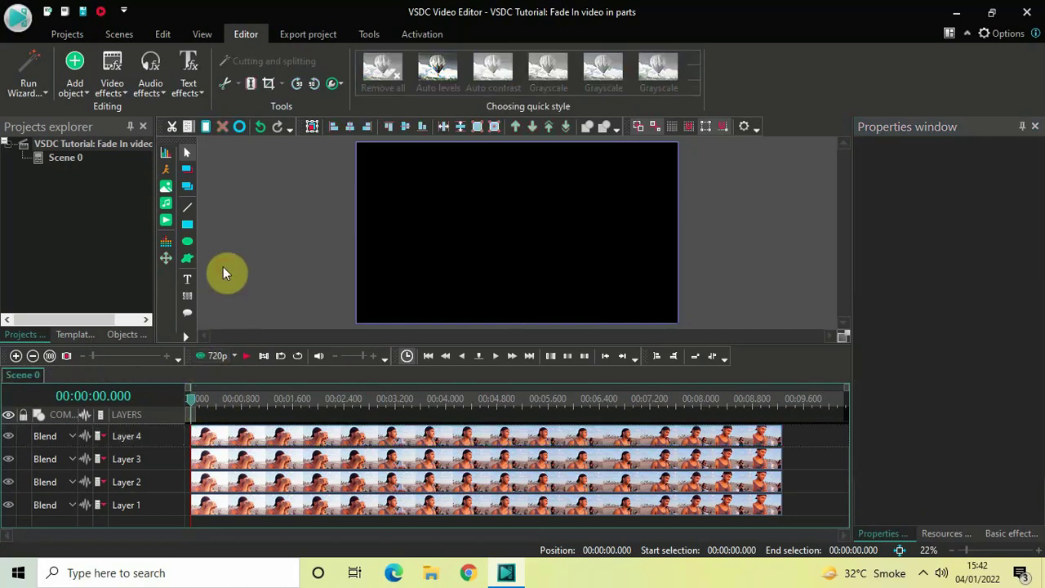
pyautogui.press('space')
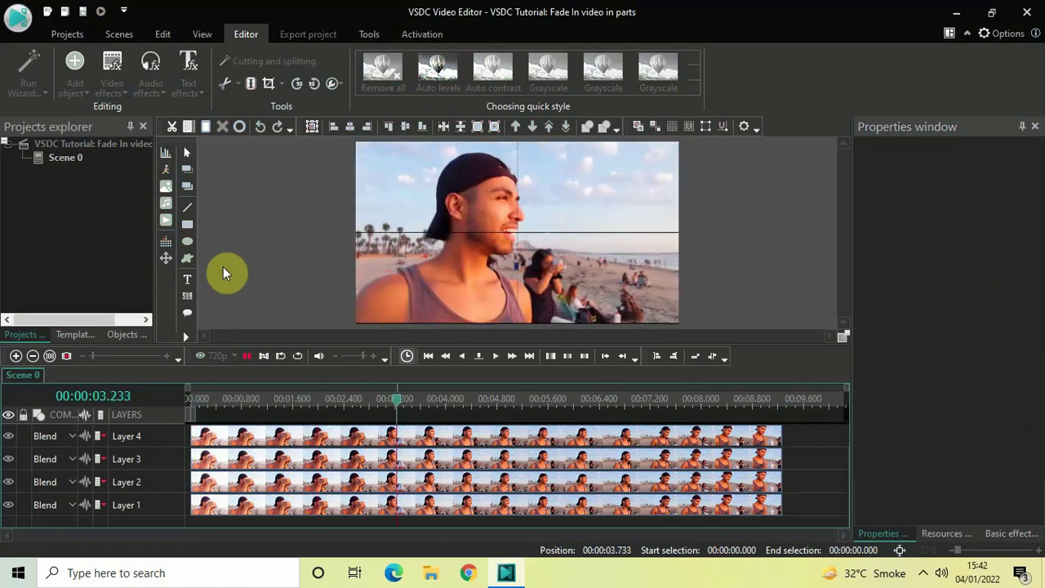
pyautogui.click(189, 398)
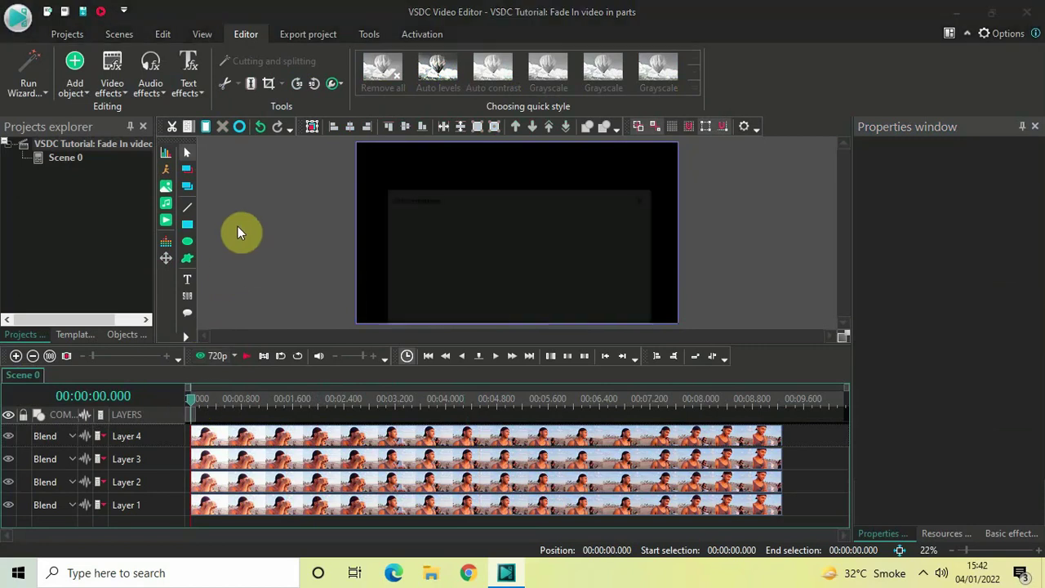
pyautogui.press('space')
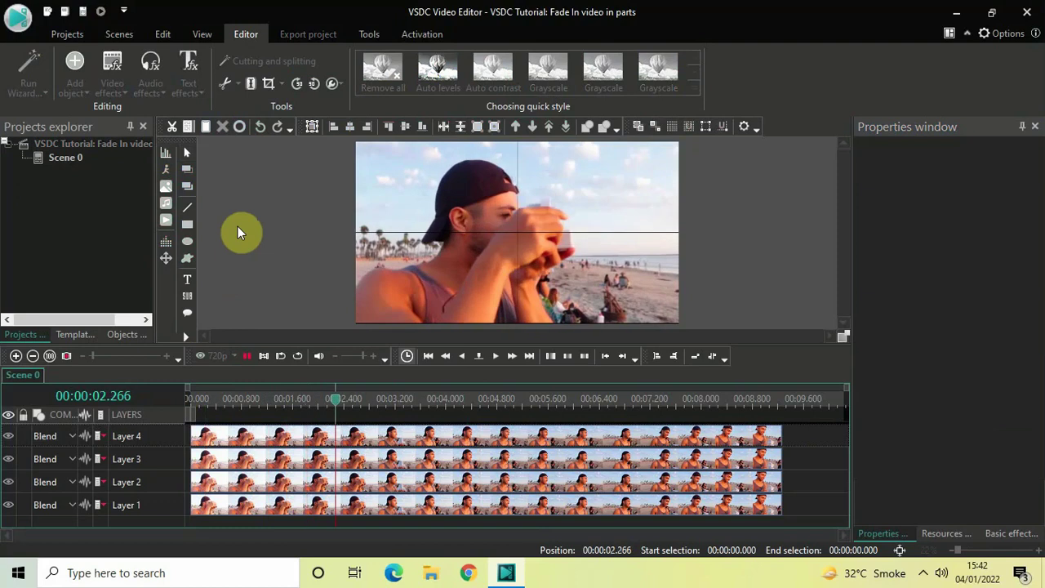
pyautogui.press('space')
pyautogui.click(192, 398)
pyautogui.press('space')
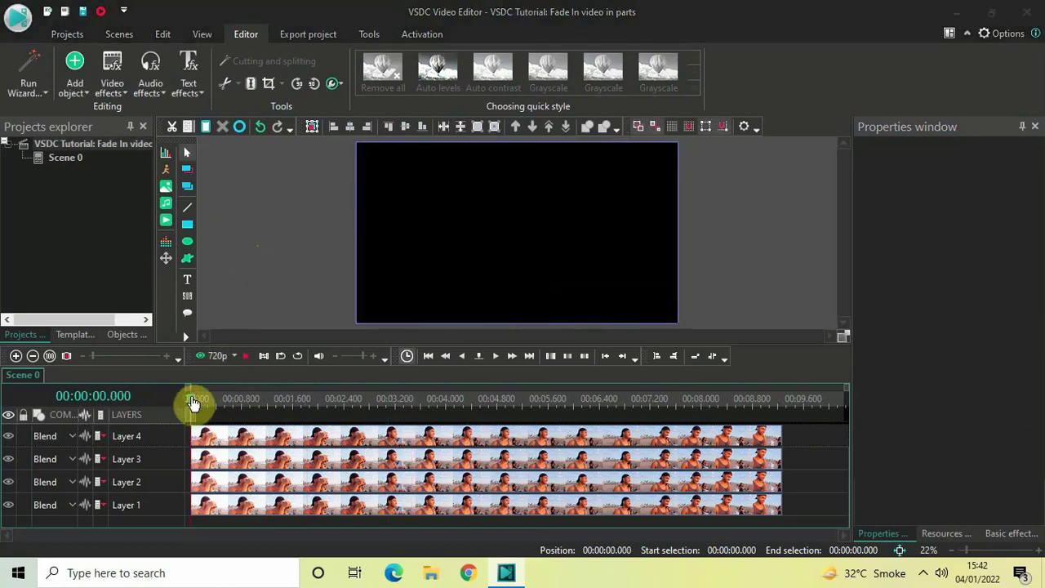